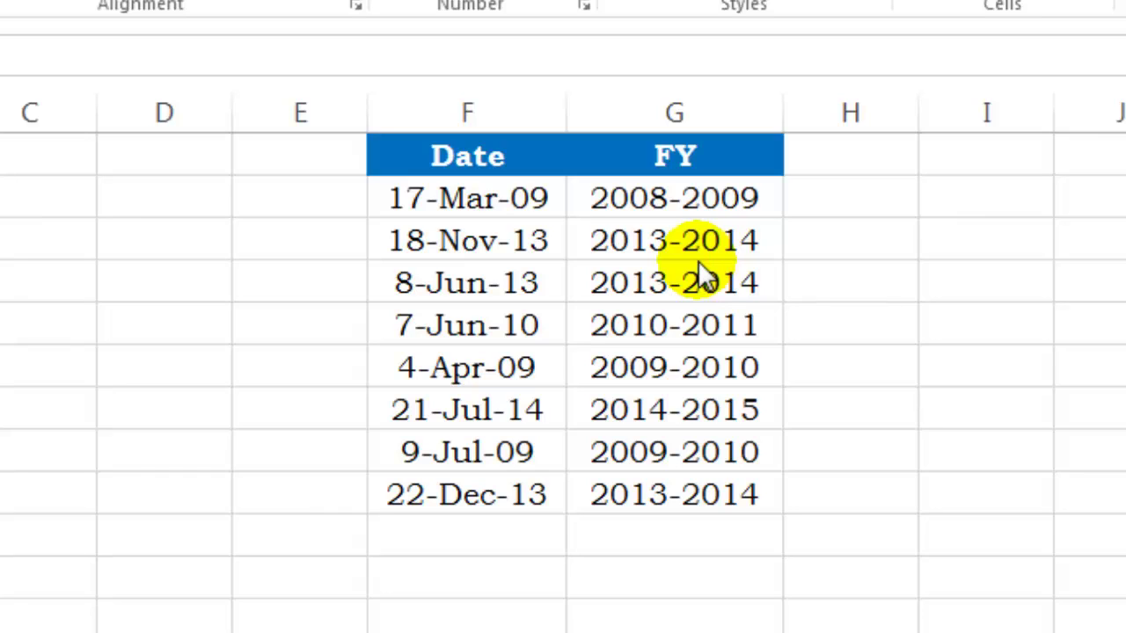
Step: Inspect the example dates 17-Mar-09 and 18-Nov-13 alongside the sample FY label 2008-2009
{"action": "left_click", "coordinate": [699, 202]}
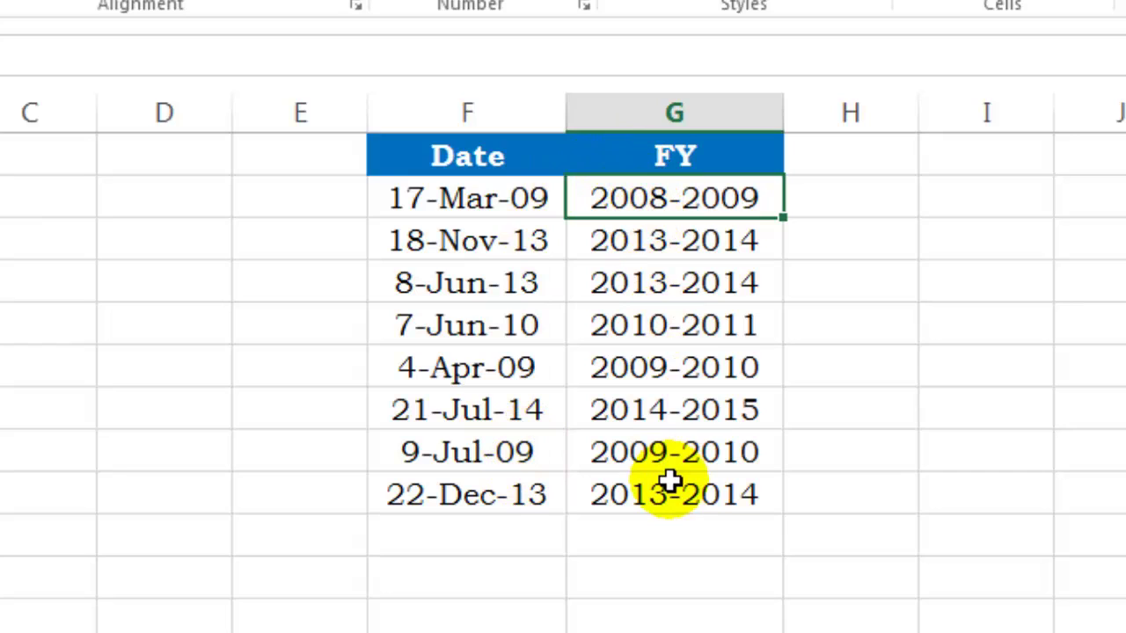
{"action": "left_click", "coordinate": [477, 196]}
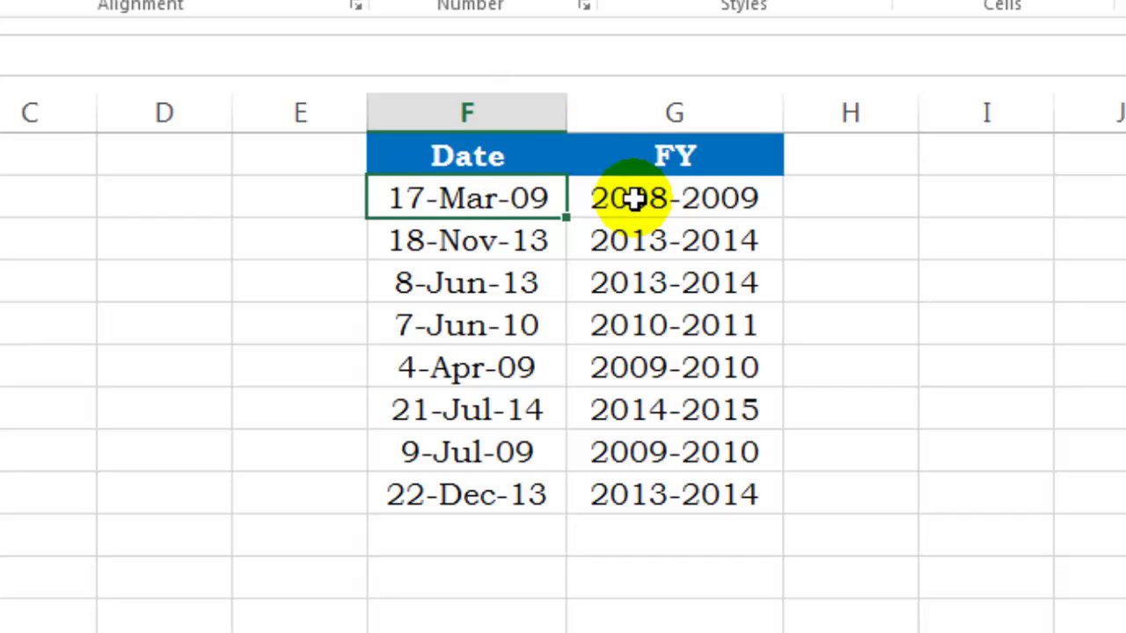
{"action": "left_click", "coordinate": [633, 199]}
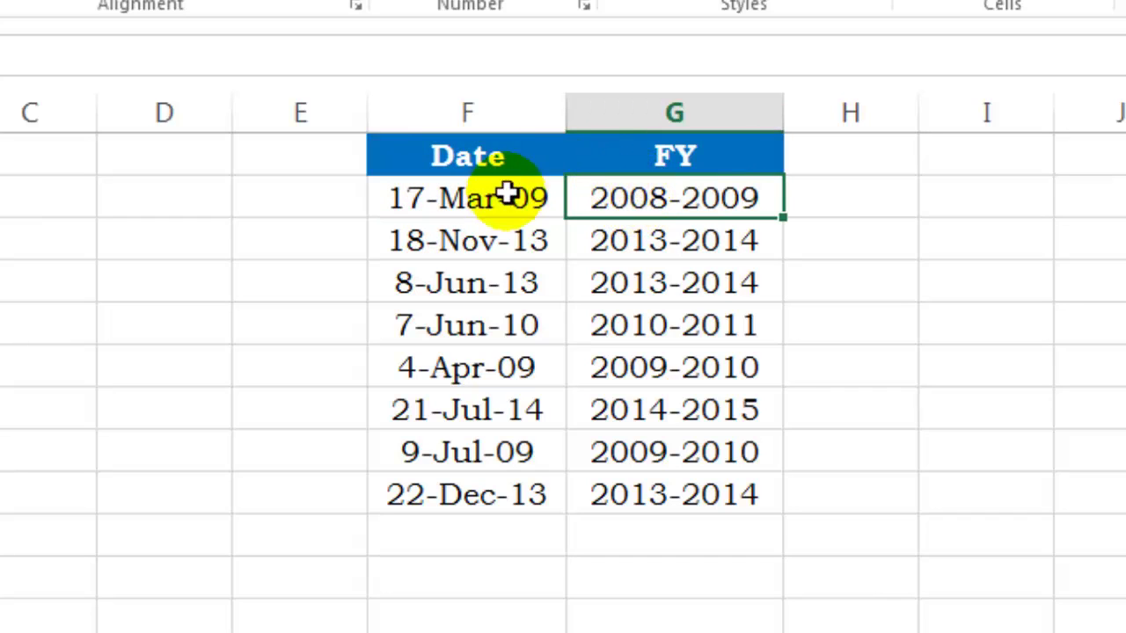
{"action": "left_click", "coordinate": [484, 238]}
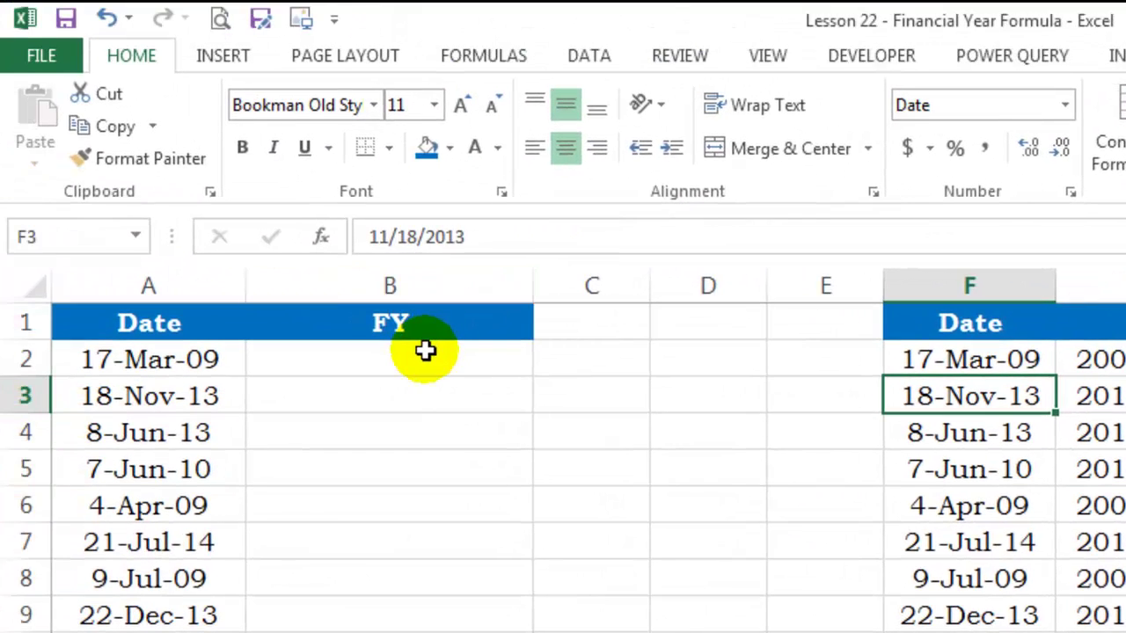
Step: Widen the empty FY column B, check the date list top to bottom, and return to B2
{"action": "left_click", "coordinate": [425, 351]}
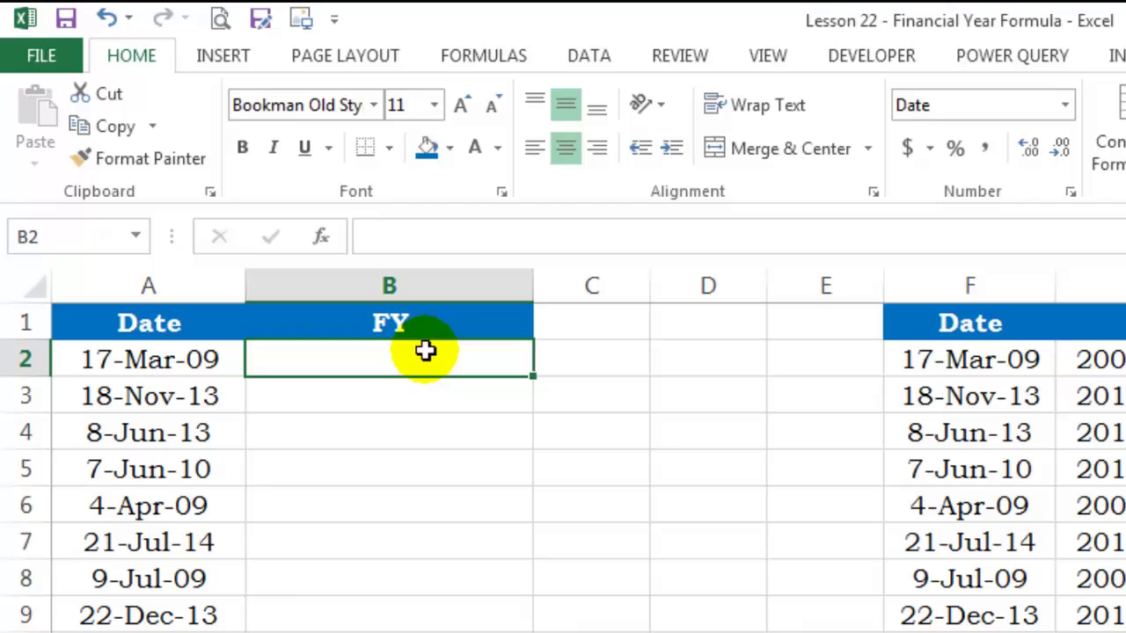
{"action": "left_click_drag", "start_coordinate": [533, 279], "coordinate": [1110, 274]}
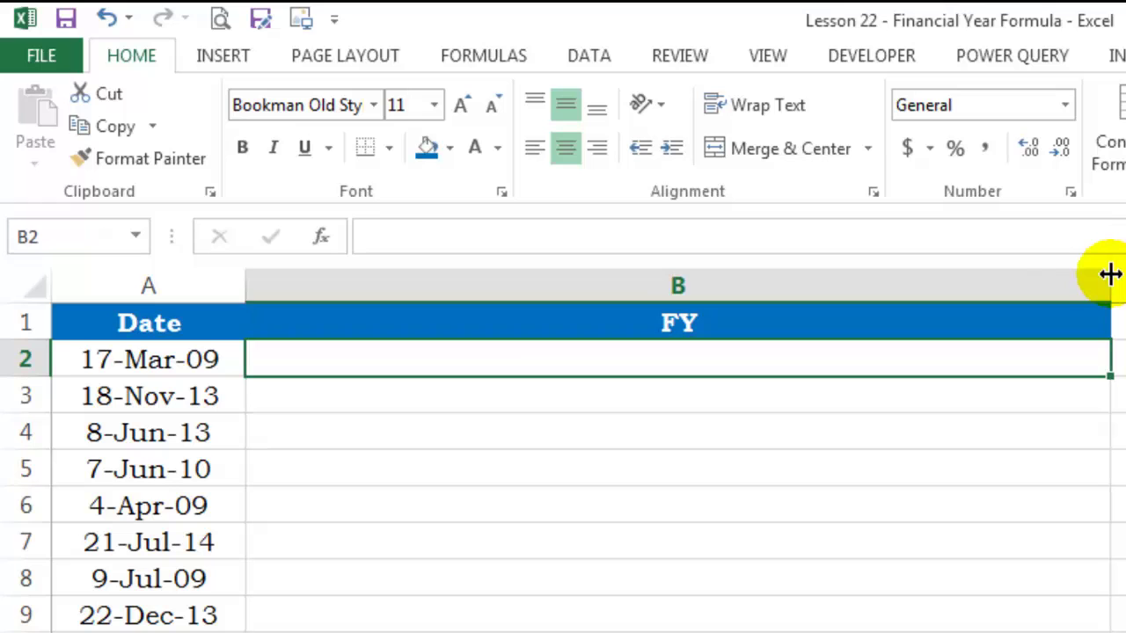
{"action": "left_click", "coordinate": [179, 370]}
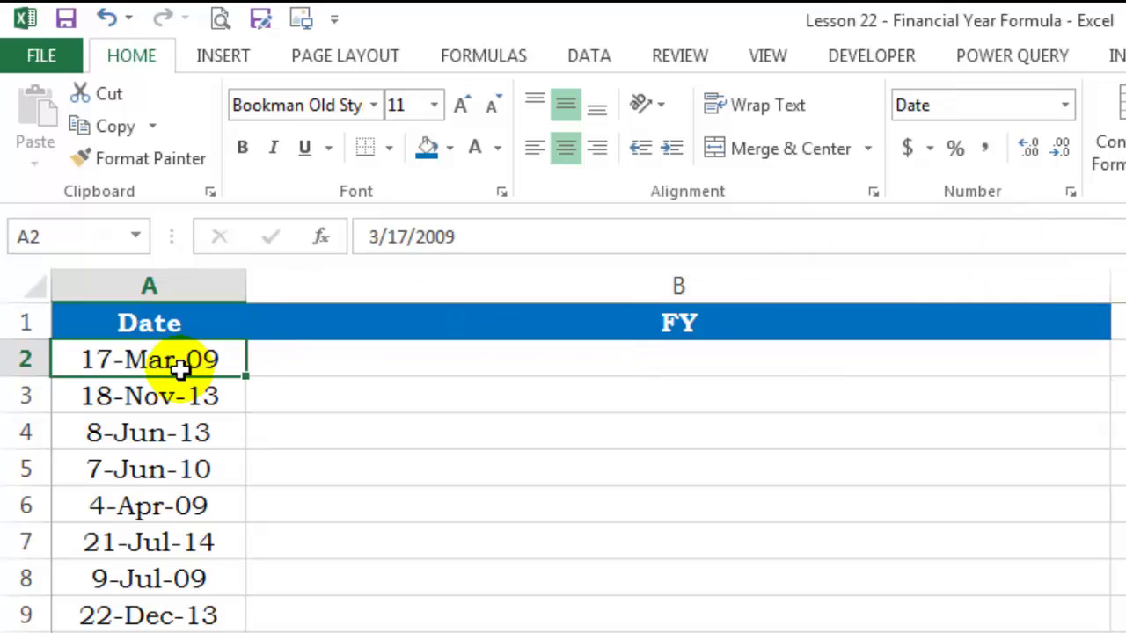
{"action": "key", "text": "ctrl+Down"}
{"action": "key", "text": "ctrl+Up"}
{"action": "key", "text": "Down"}
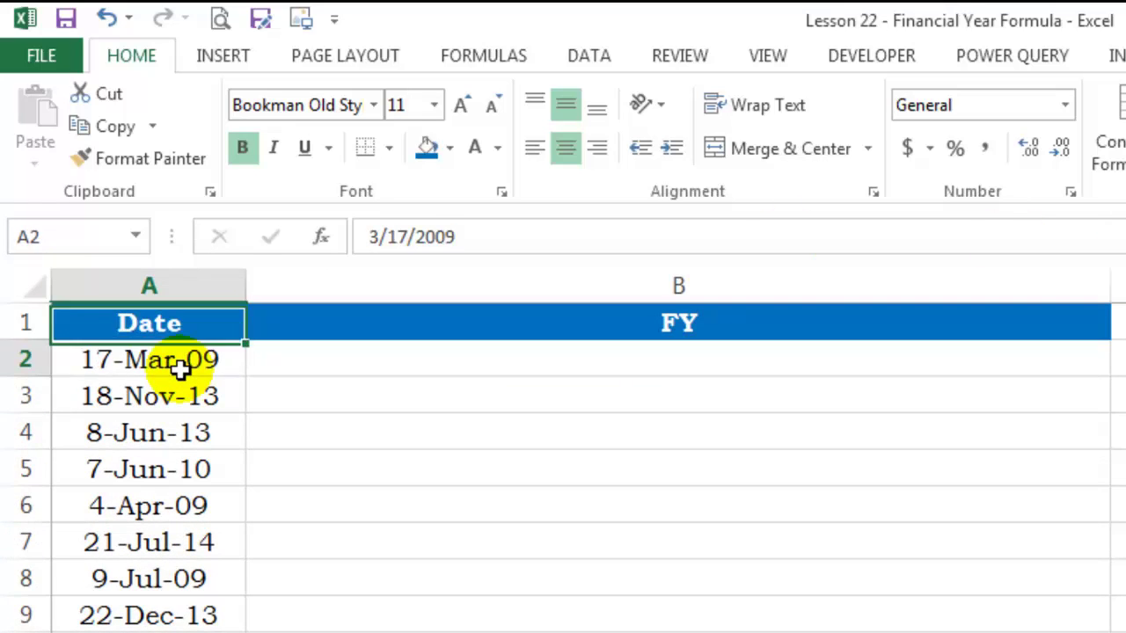
{"action": "key", "text": "Right"}
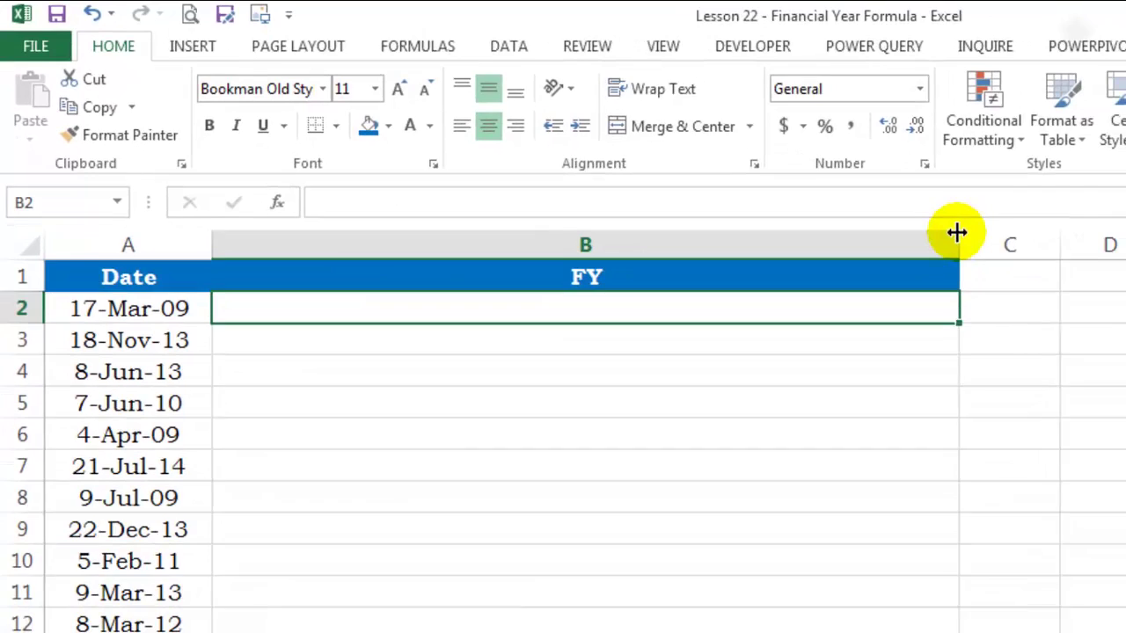
Step: Widen column B further so the long formula fits, then reselect cell B2
{"action": "left_click_drag", "start_coordinate": [957, 231], "coordinate": [1119, 217]}
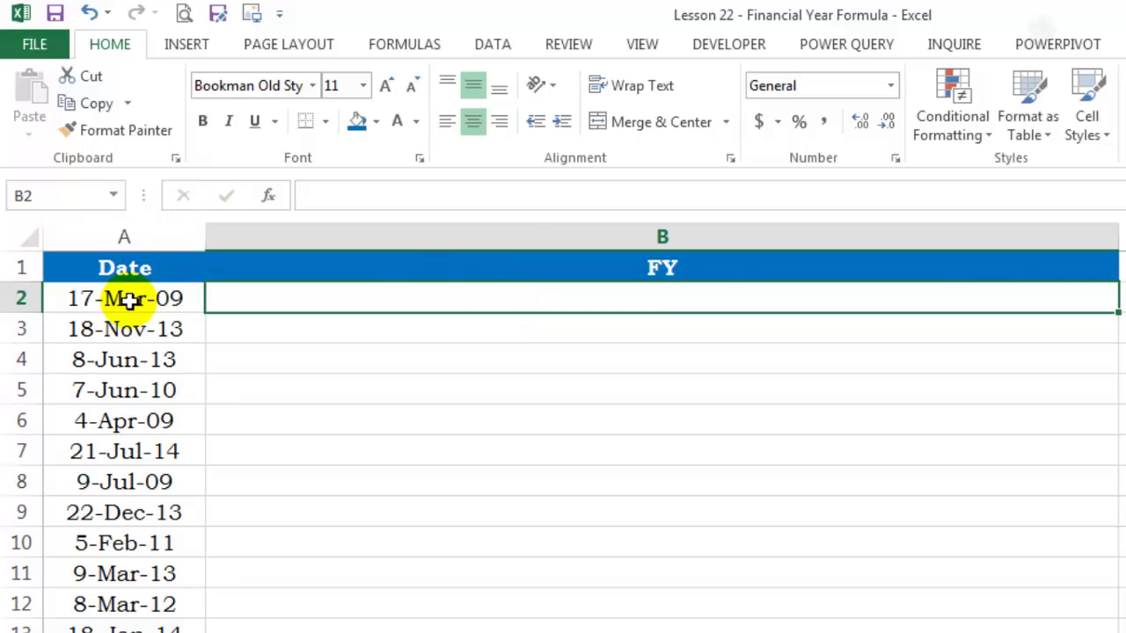
{"action": "left_click", "coordinate": [354, 296]}
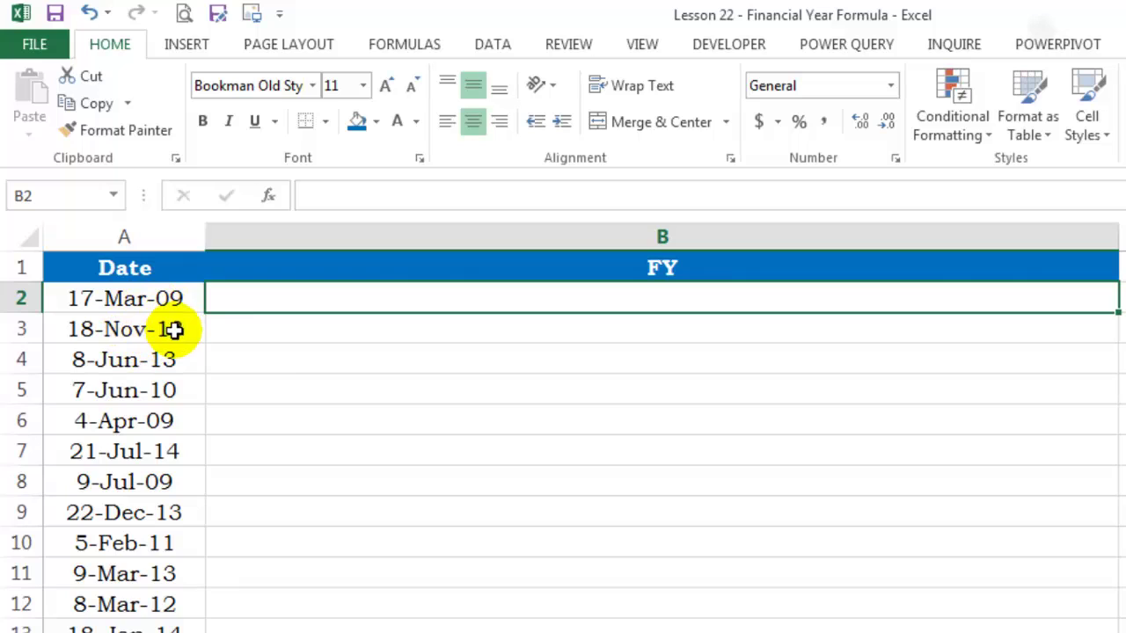
{"action": "left_click", "coordinate": [302, 326]}
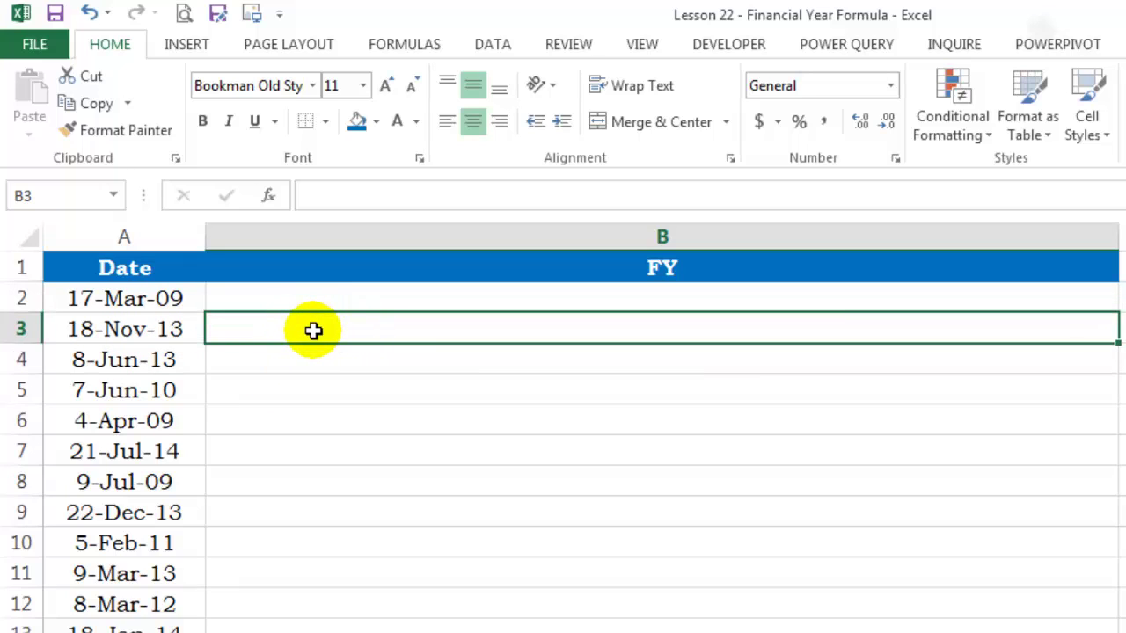
{"action": "left_click", "coordinate": [355, 301]}
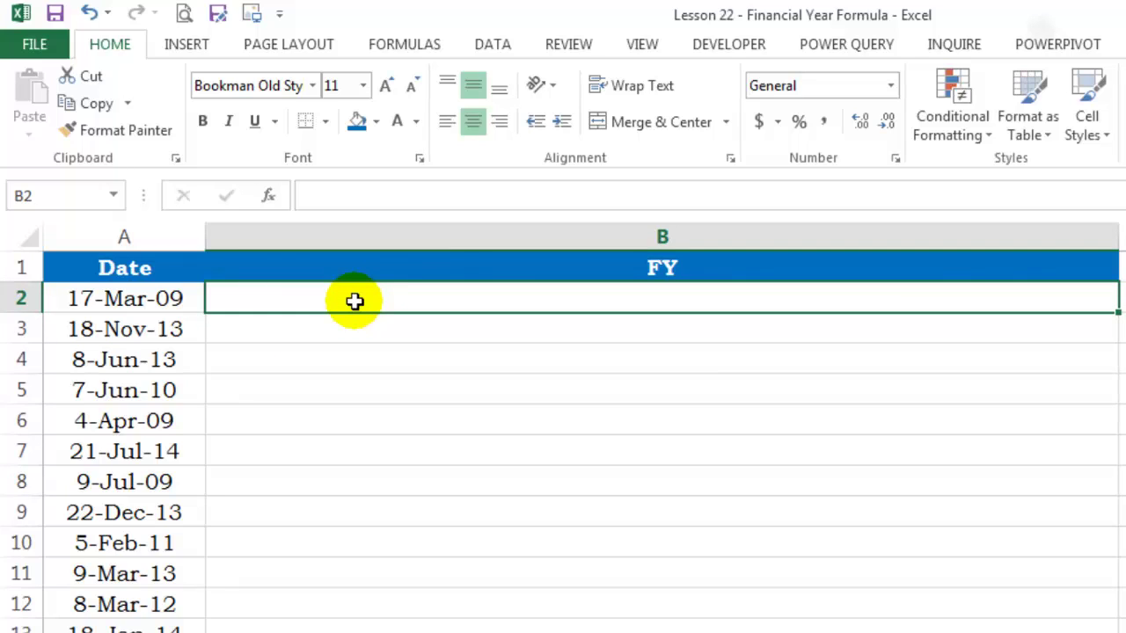
Step: Begin B2's formula as =IF(OR( using the function suggestions
{"action": "type", "text": "=if"}
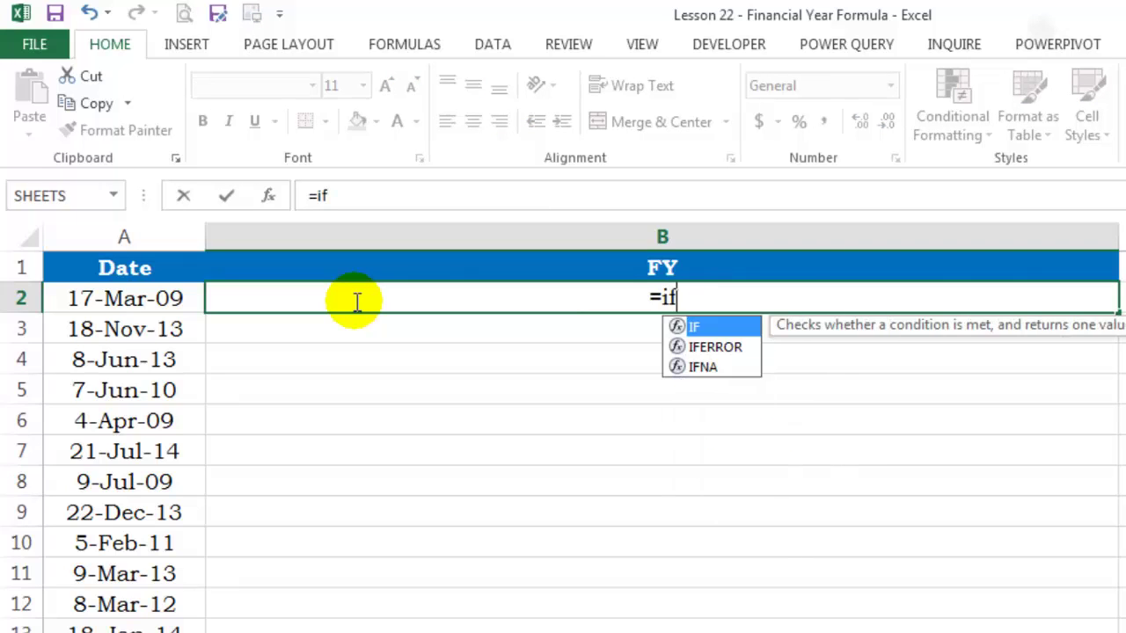
{"action": "key", "text": "Tab"}
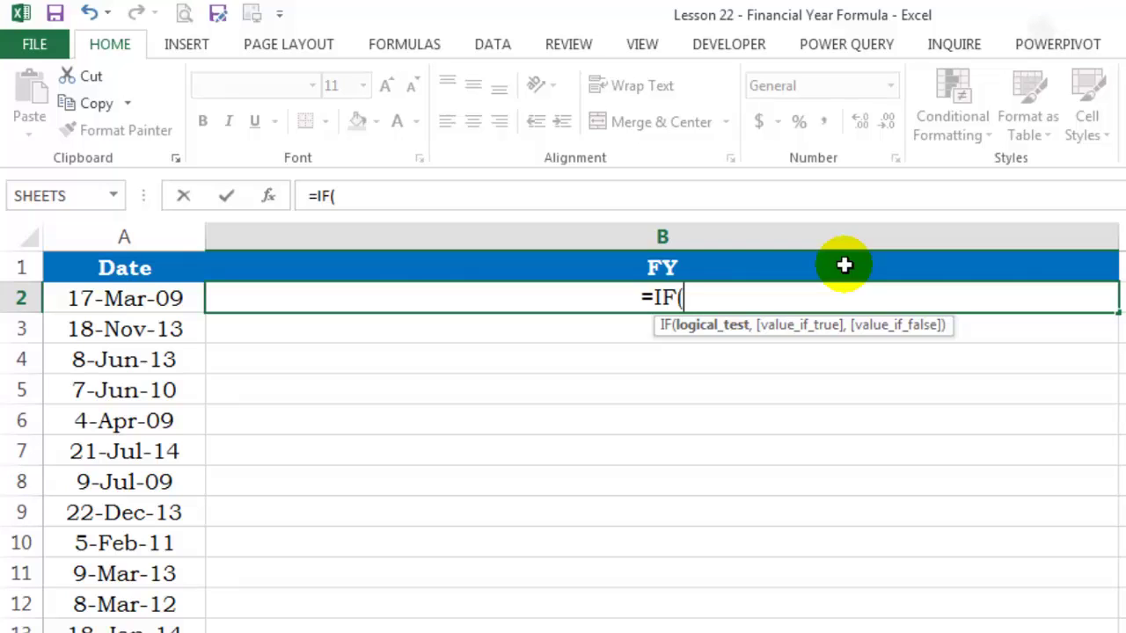
{"action": "type", "text": "or"}
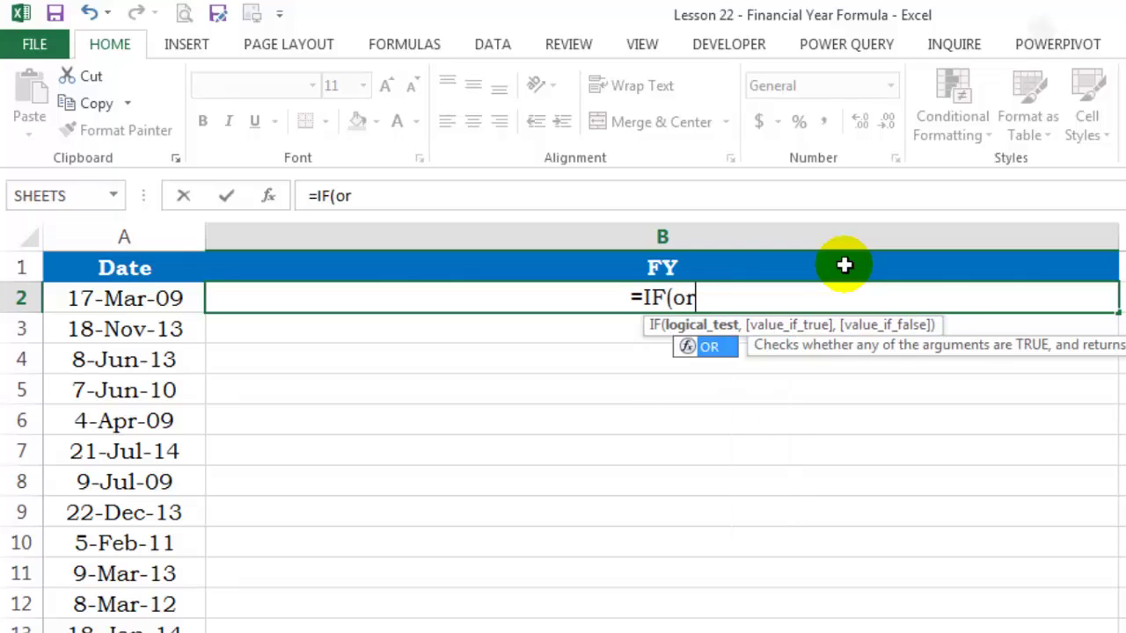
{"action": "key", "text": "Tab"}
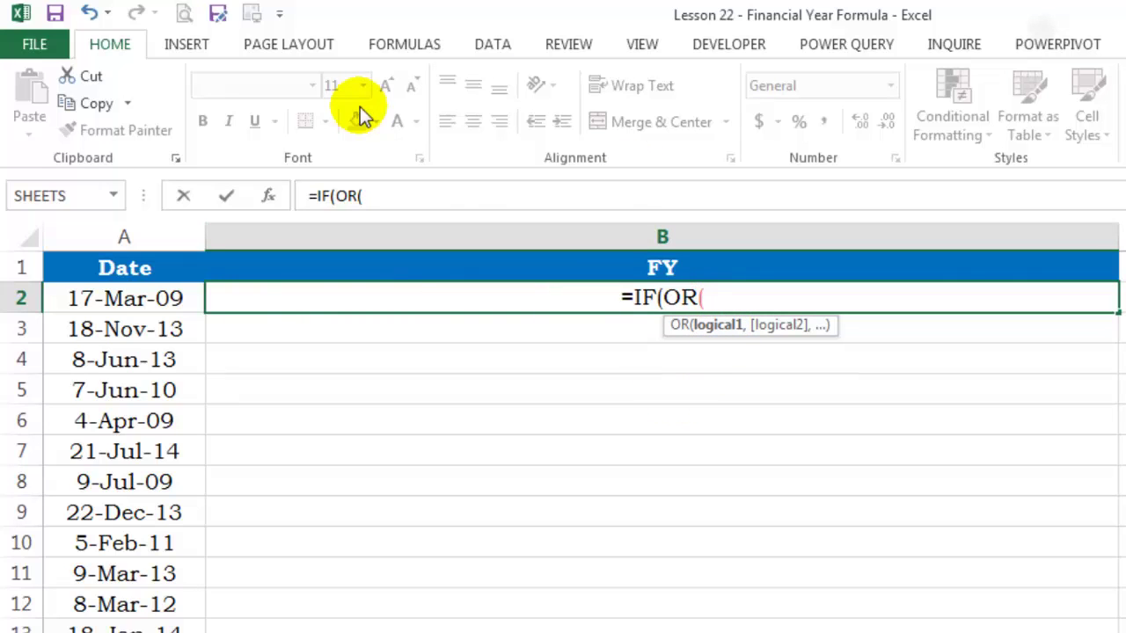
Step: Enter the first OR condition MONTH(A2)=1 in the B2 formula
{"action": "type", "text": "mont"}
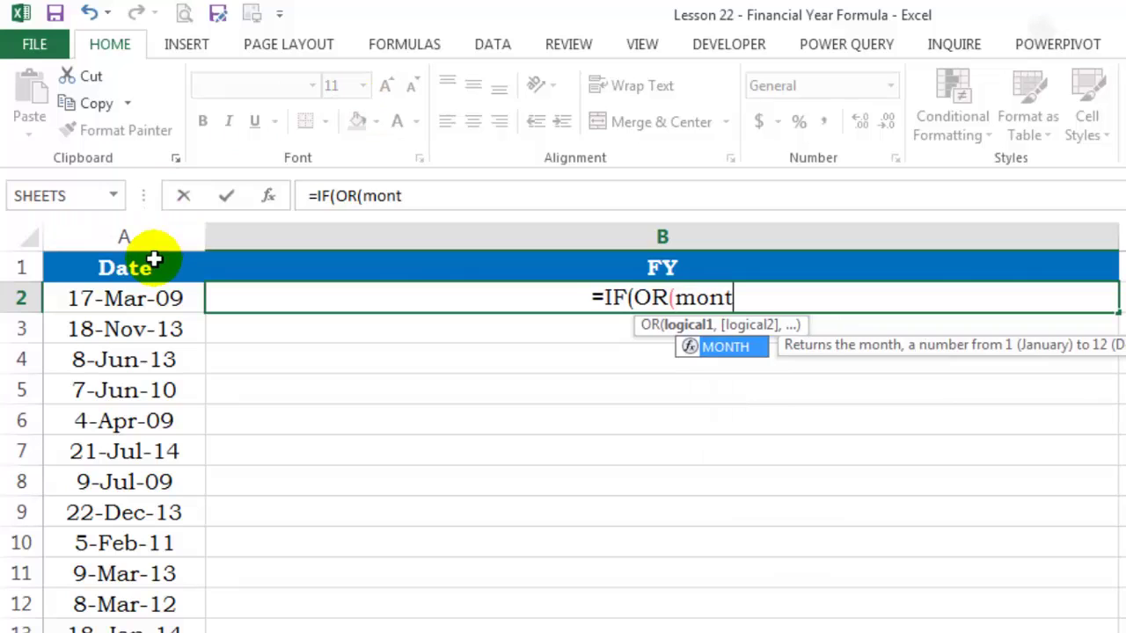
{"action": "key", "text": "Tab"}
{"action": "left_click", "coordinate": [112, 299]}
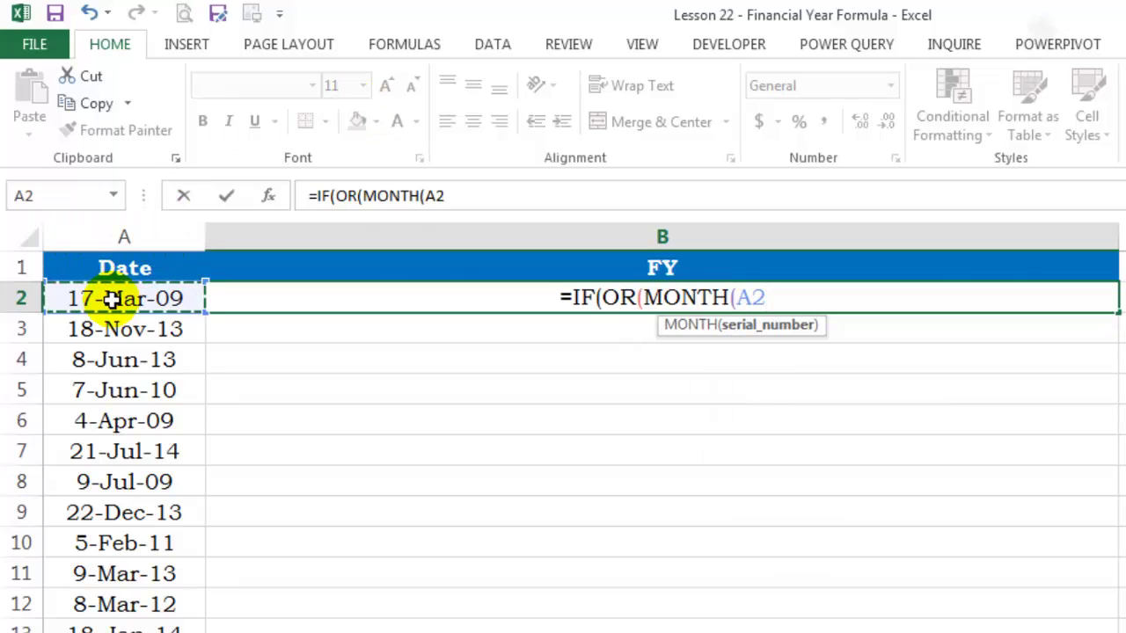
{"action": "type", "text": ")=1"}
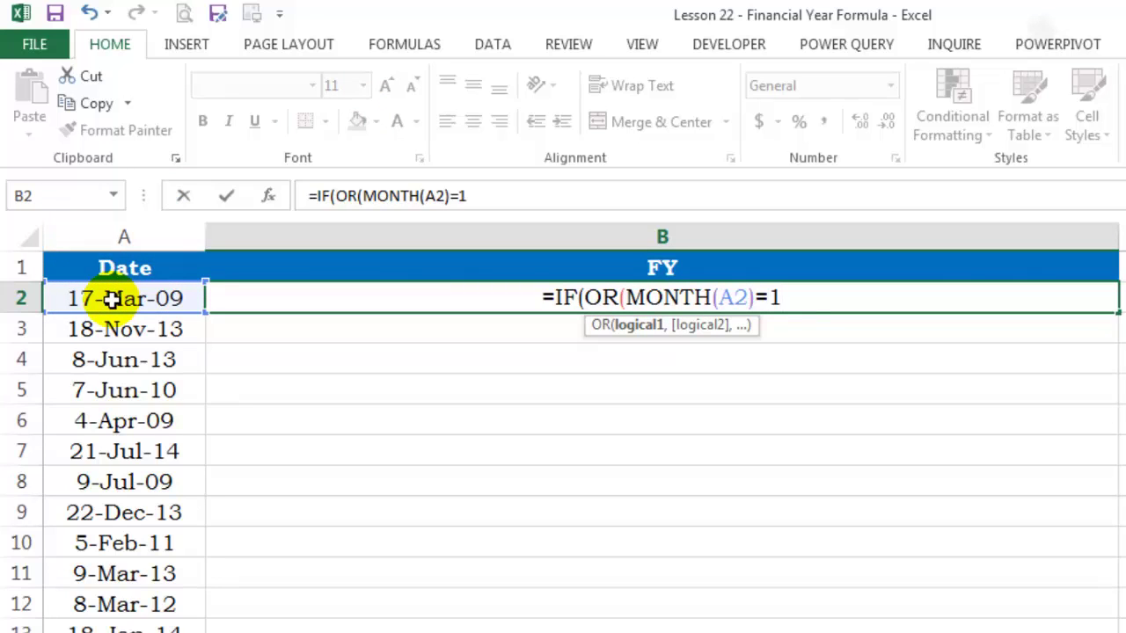
{"action": "type", "text": ","}
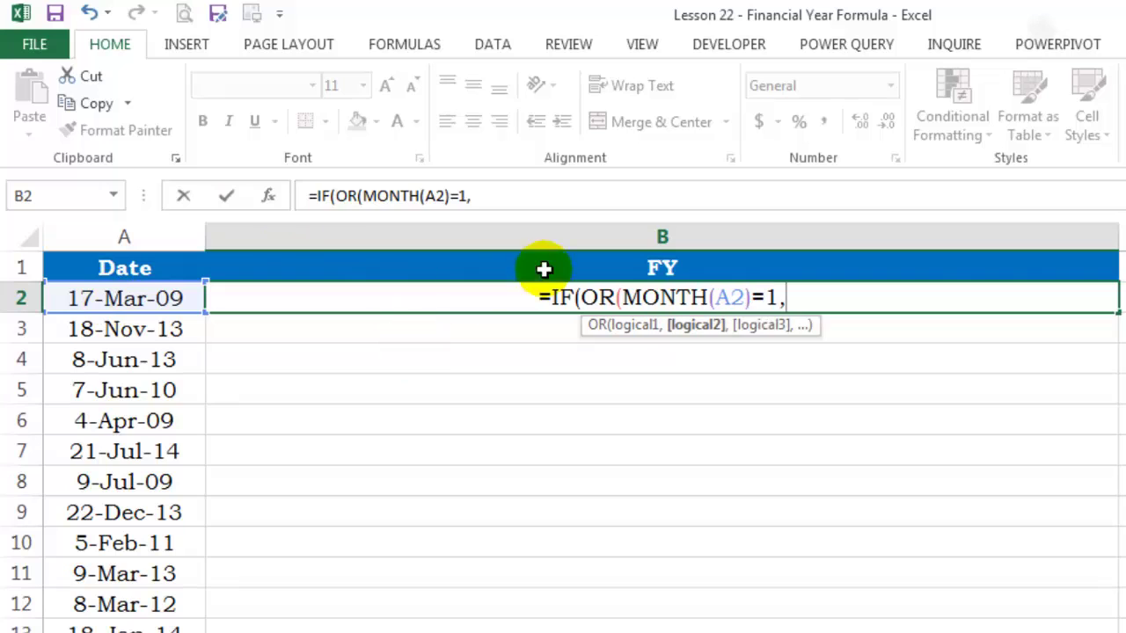
Step: Paste copies of the condition as MONTH(A2)=2 and MONTH(A2)=3, close OR, and add a comma
{"action": "left_click", "coordinate": [619, 331]}
{"action": "key", "text": "ctrl+c"}
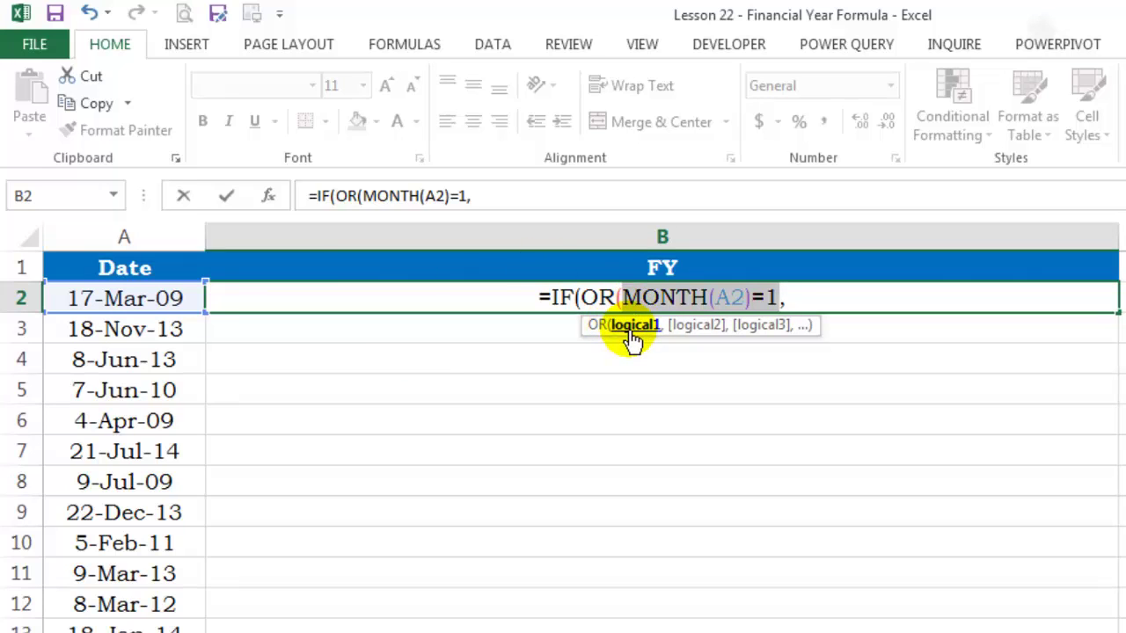
{"action": "left_click", "coordinate": [810, 300]}
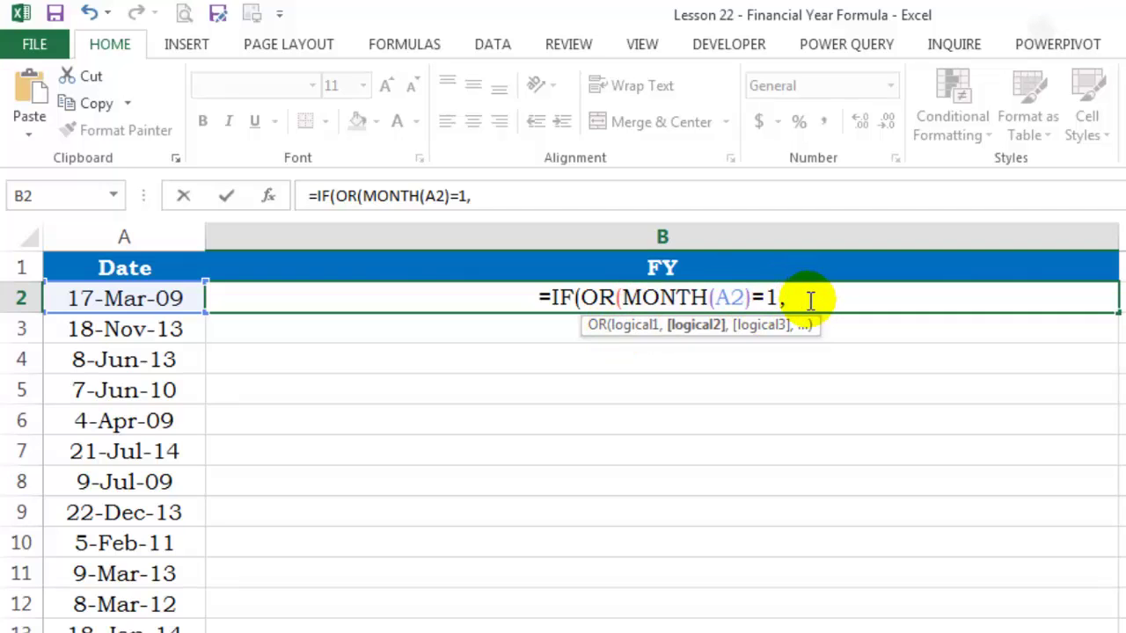
{"action": "key", "text": "ctrl+v"}
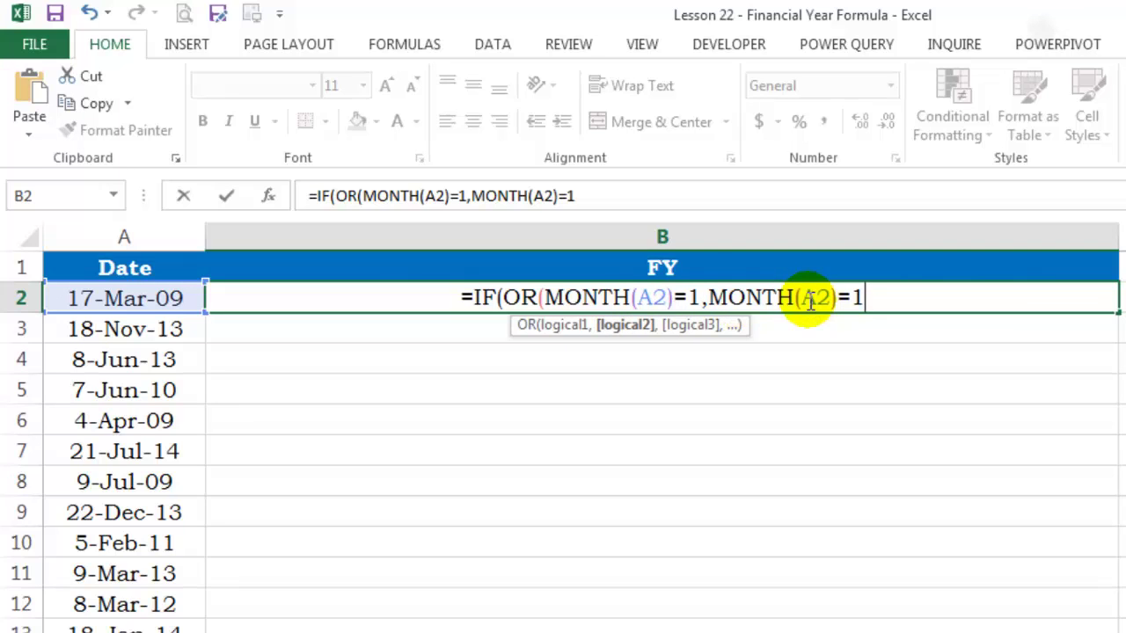
{"action": "key", "text": "BackSpace"}
{"action": "type", "text": "2"}
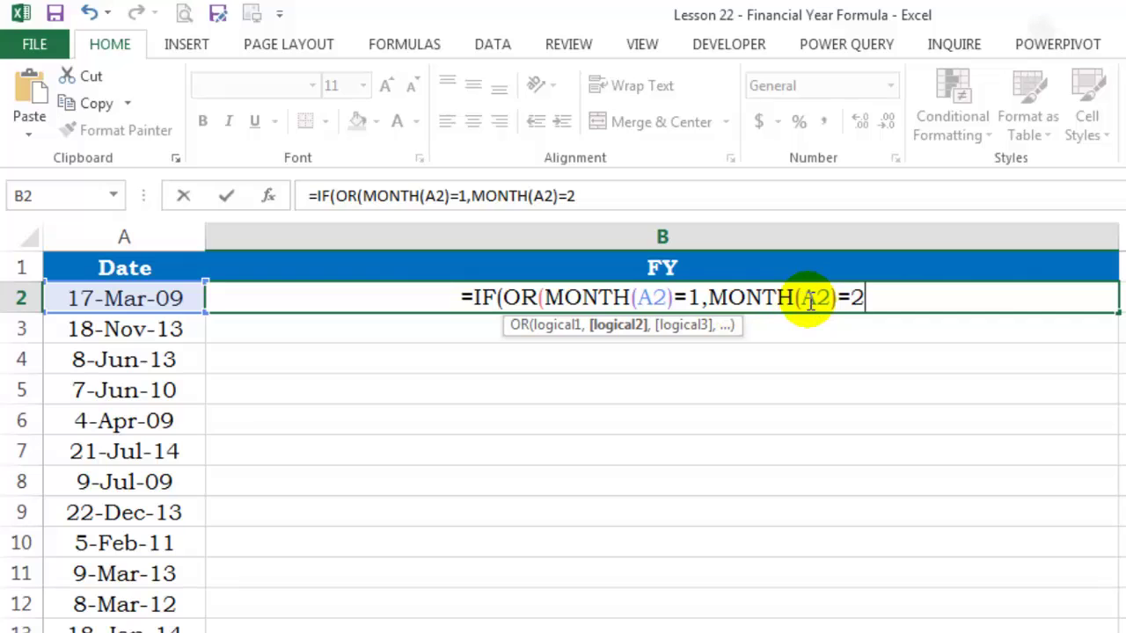
{"action": "type", "text": ","}
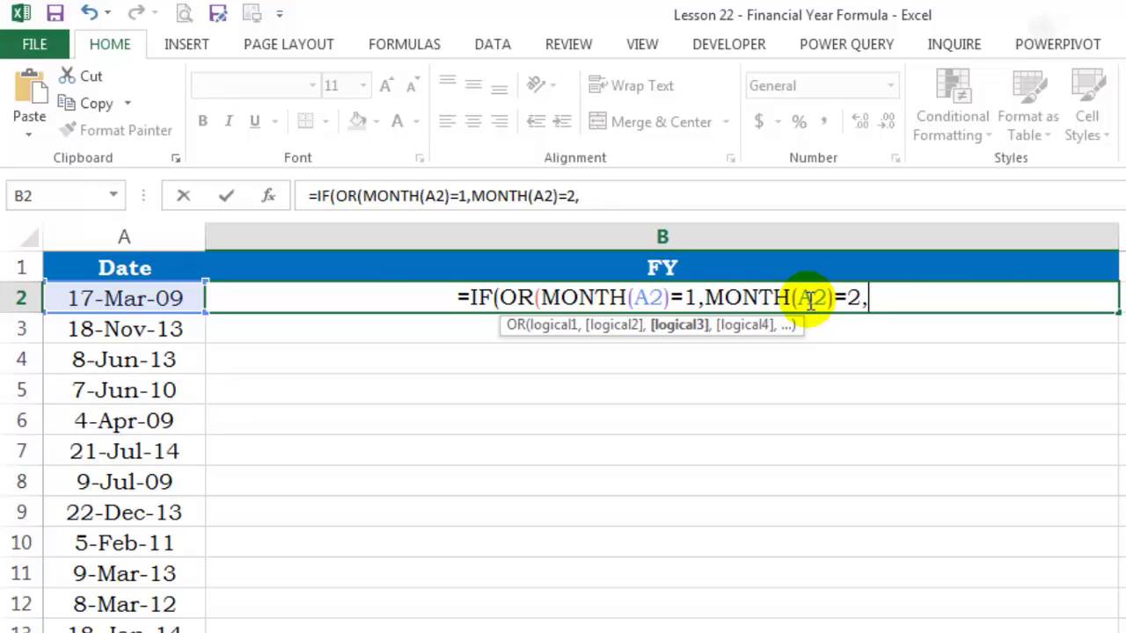
{"action": "key", "text": "ctrl+v"}
{"action": "key", "text": "BackSpace"}
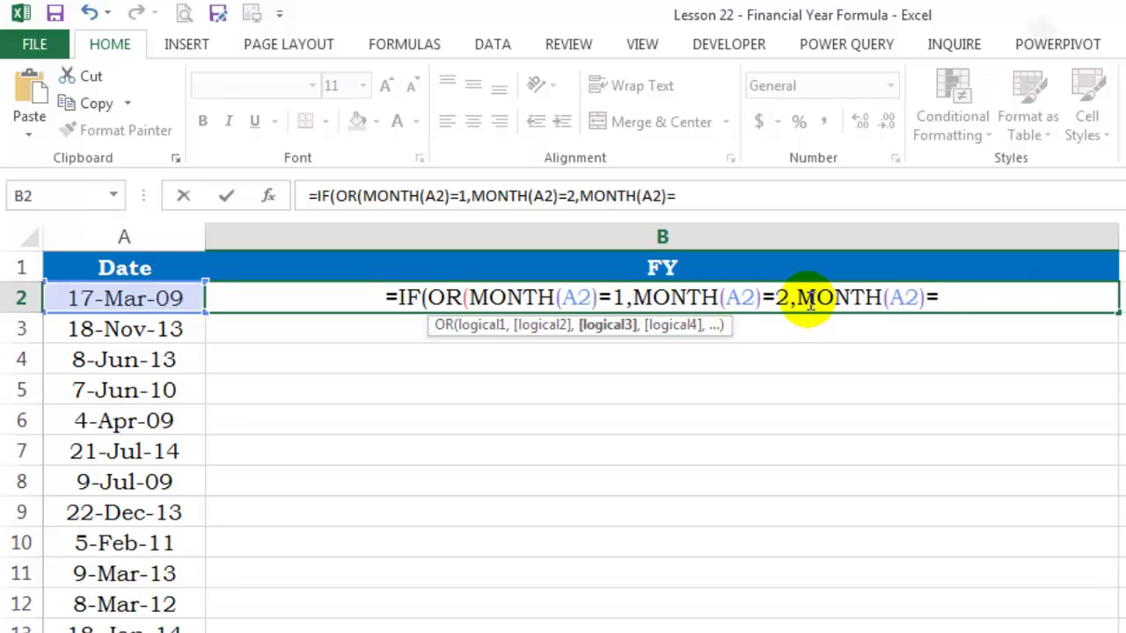
{"action": "type", "text": "3"}
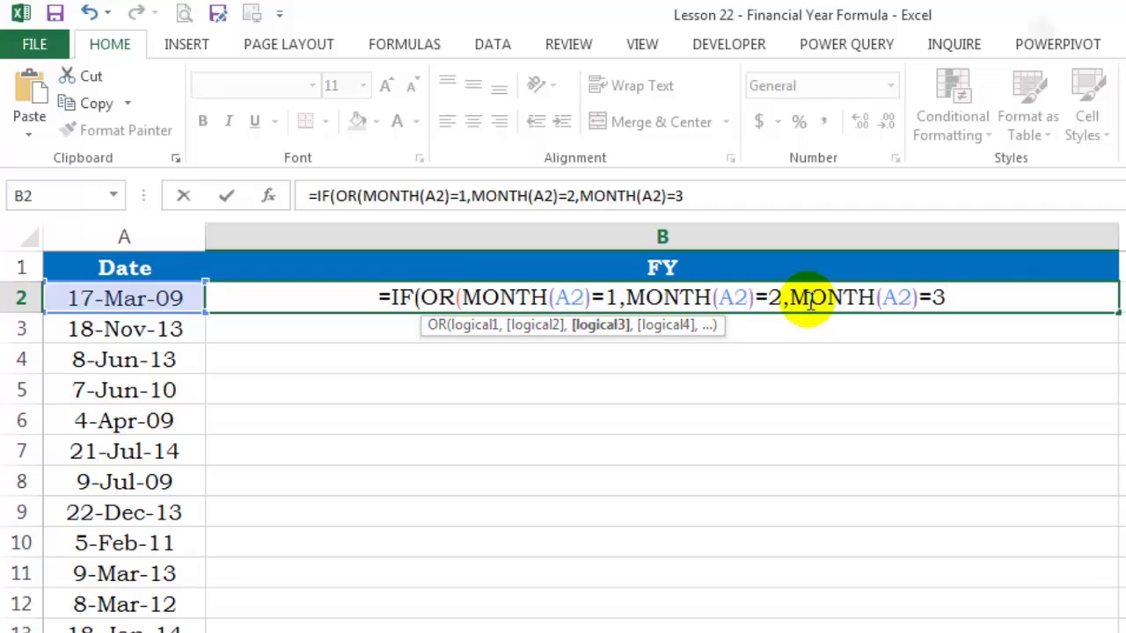
{"action": "type", "text": ")"}
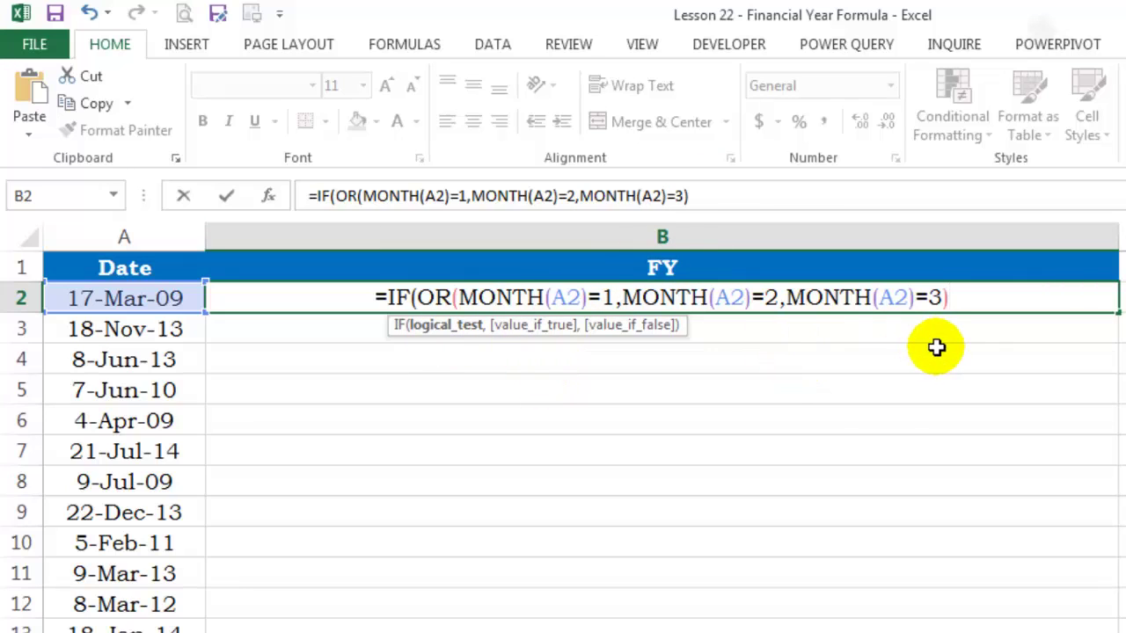
{"action": "type", "text": ","}
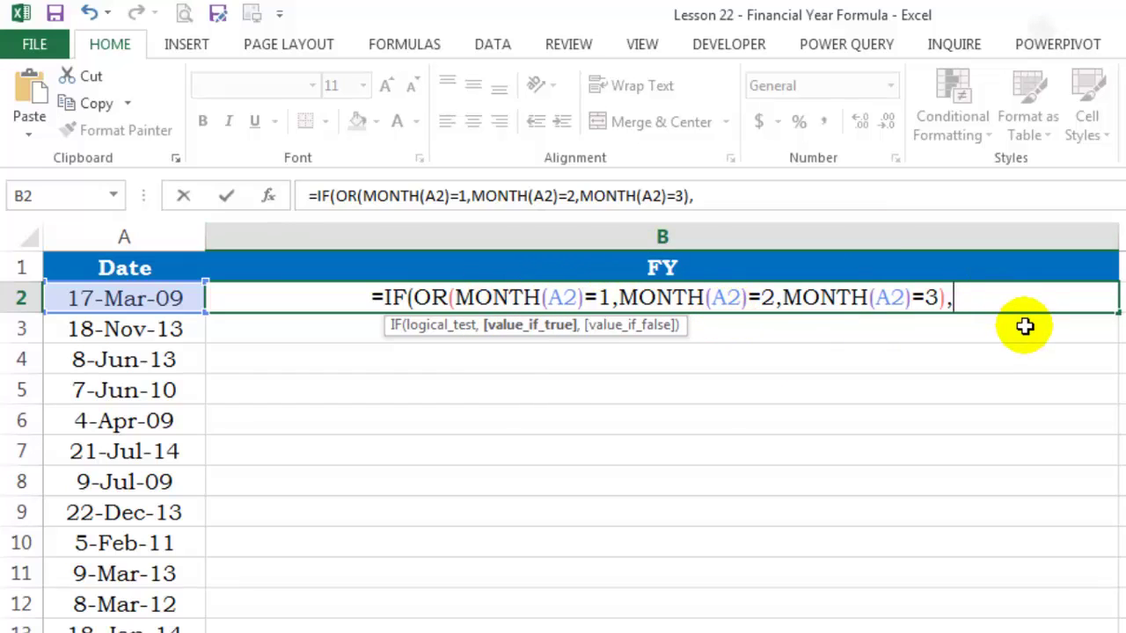
Step: Add YEAR(A2)-1&"-"&YEAR(A2) as the IF's true value, followed by a comma
{"action": "type", "text": "yea"}
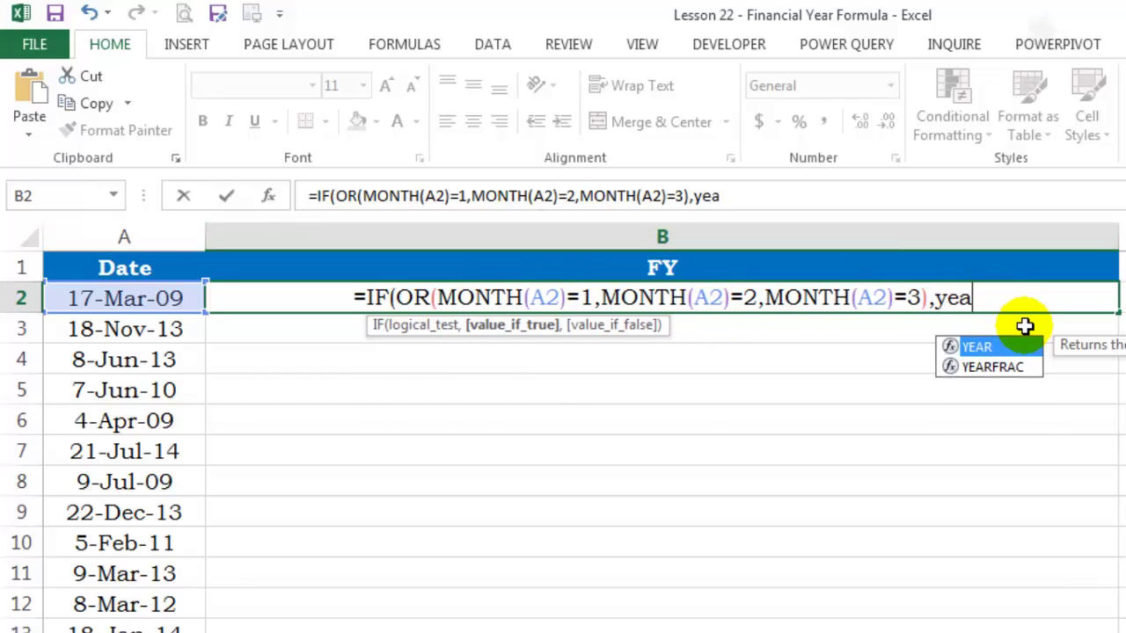
{"action": "key", "text": "Tab"}
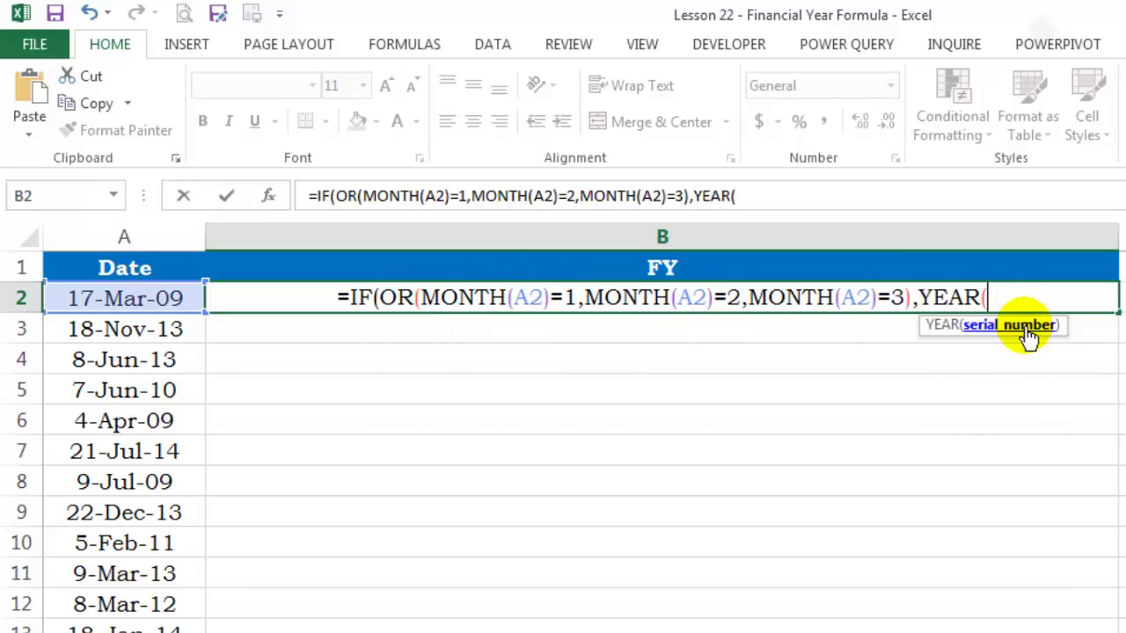
{"action": "left_click", "coordinate": [141, 295]}
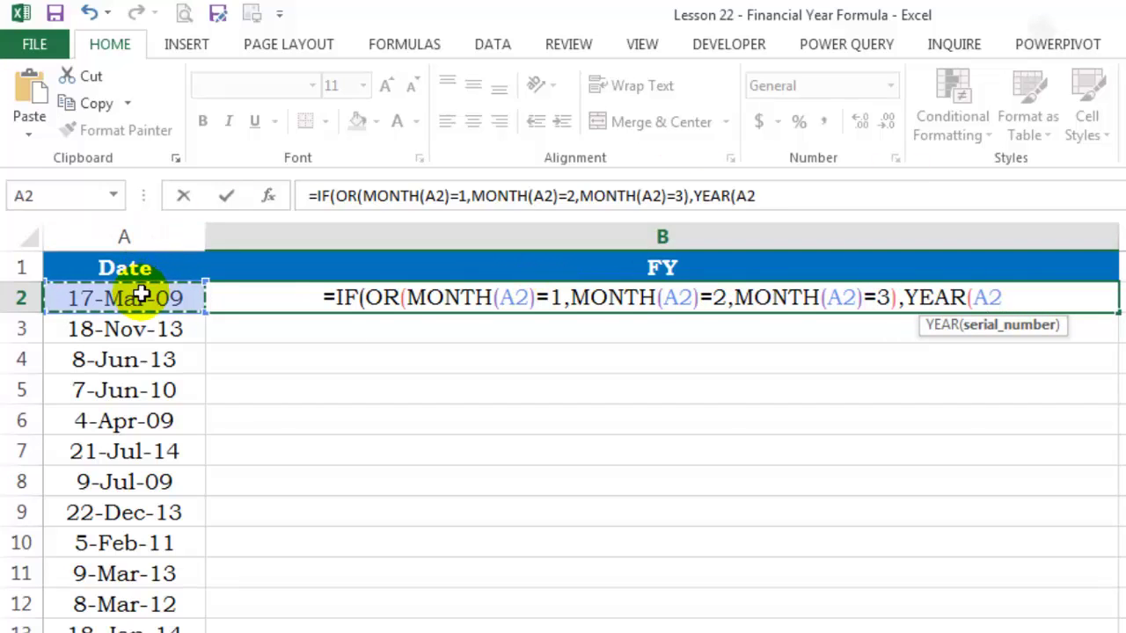
{"action": "type", "text": ")-1"}
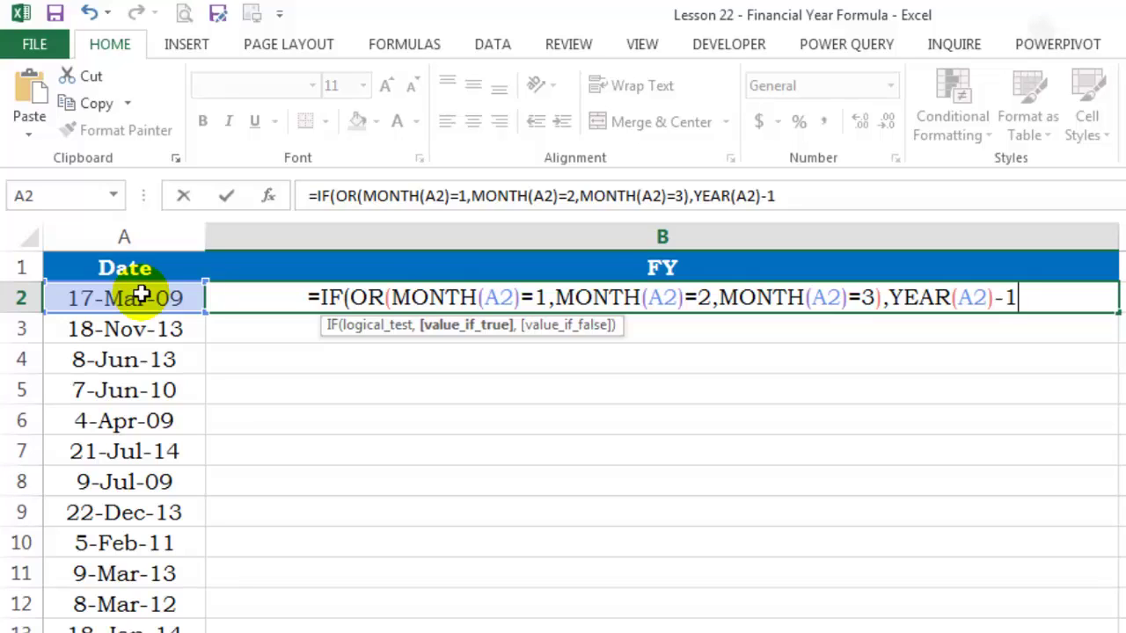
{"action": "type", "text": "&"}
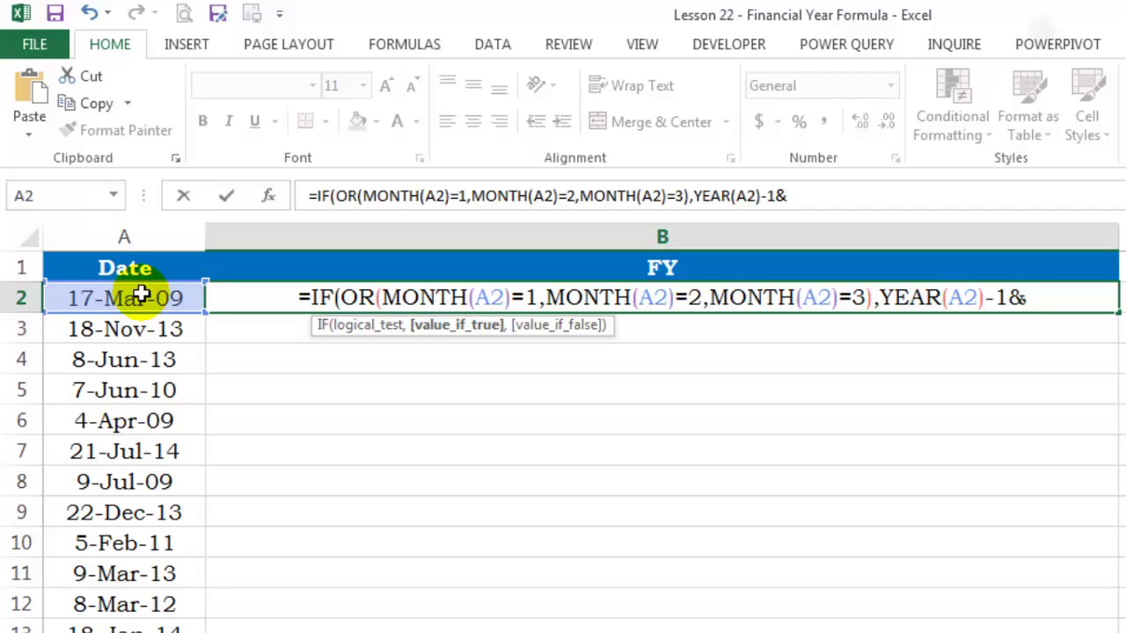
{"action": "type", "text": "\"-\""}
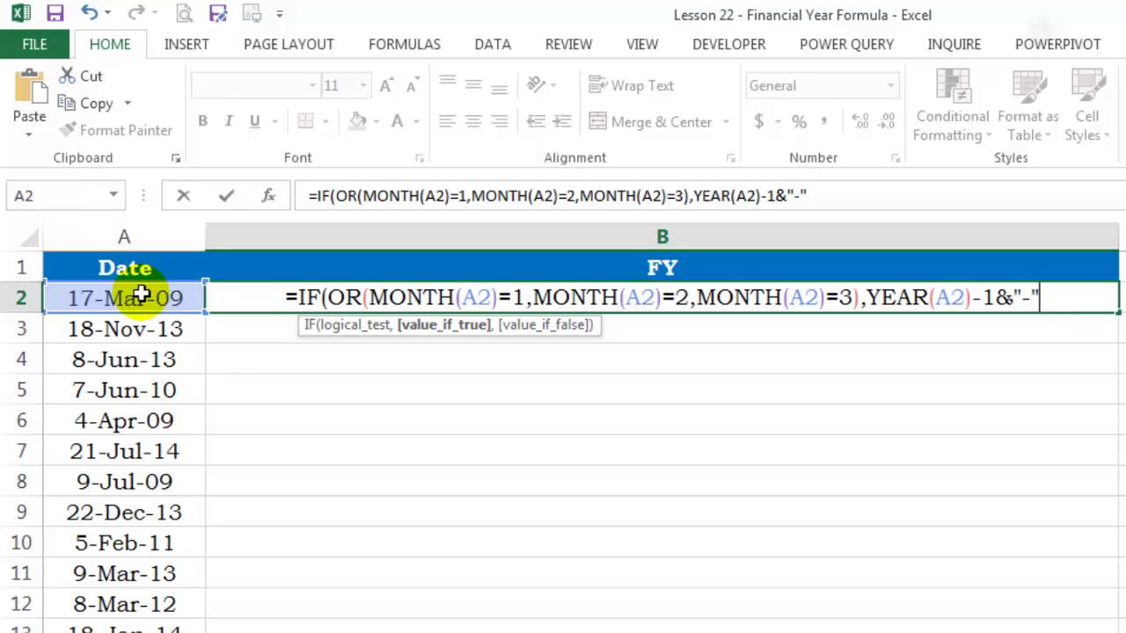
{"action": "type", "text": "&"}
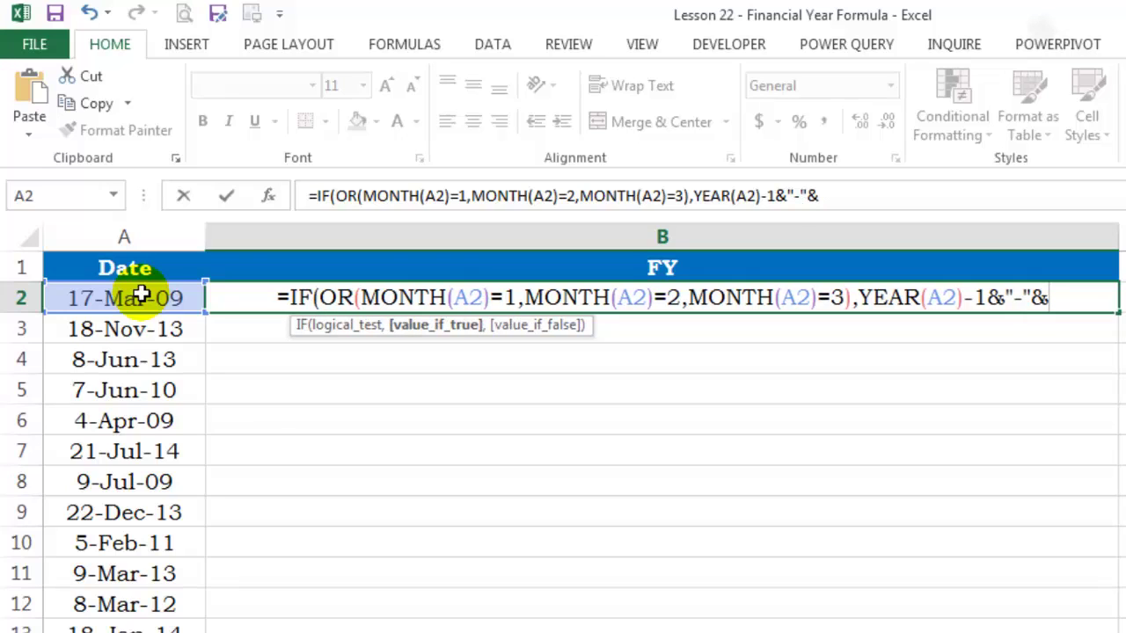
{"action": "type", "text": "yea"}
{"action": "key", "text": "Tab"}
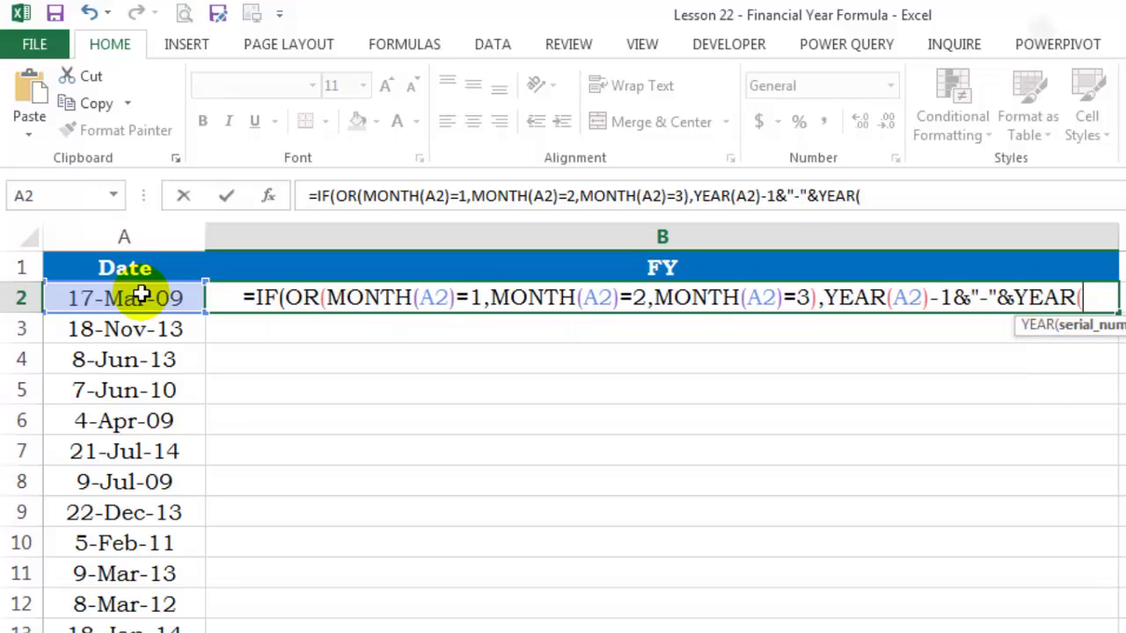
{"action": "left_click", "coordinate": [81, 297]}
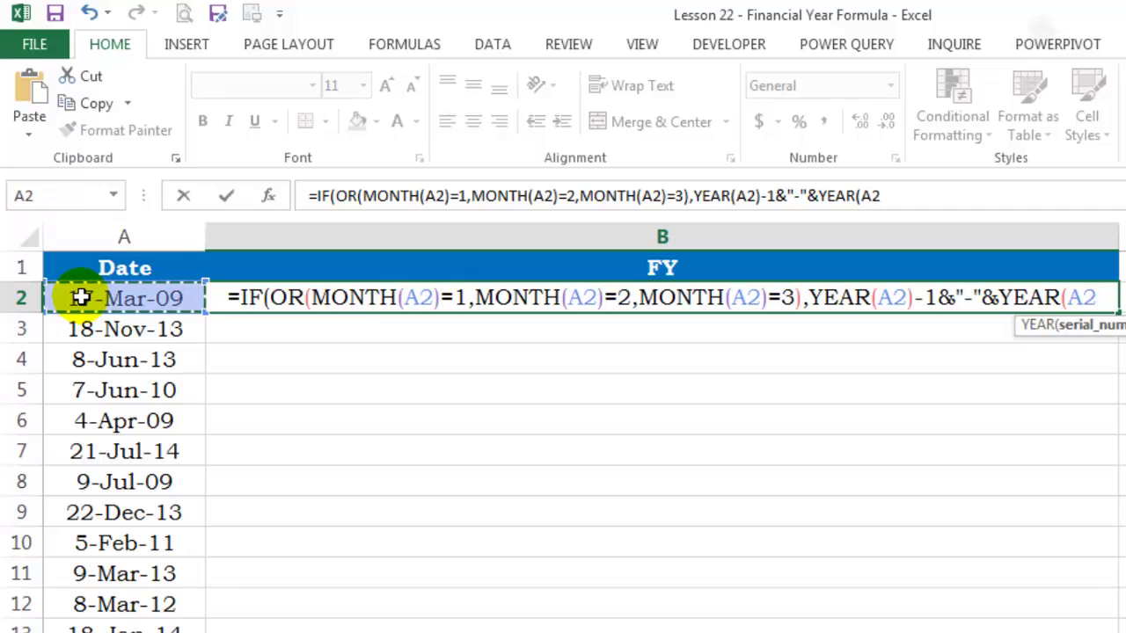
{"action": "type", "text": ")"}
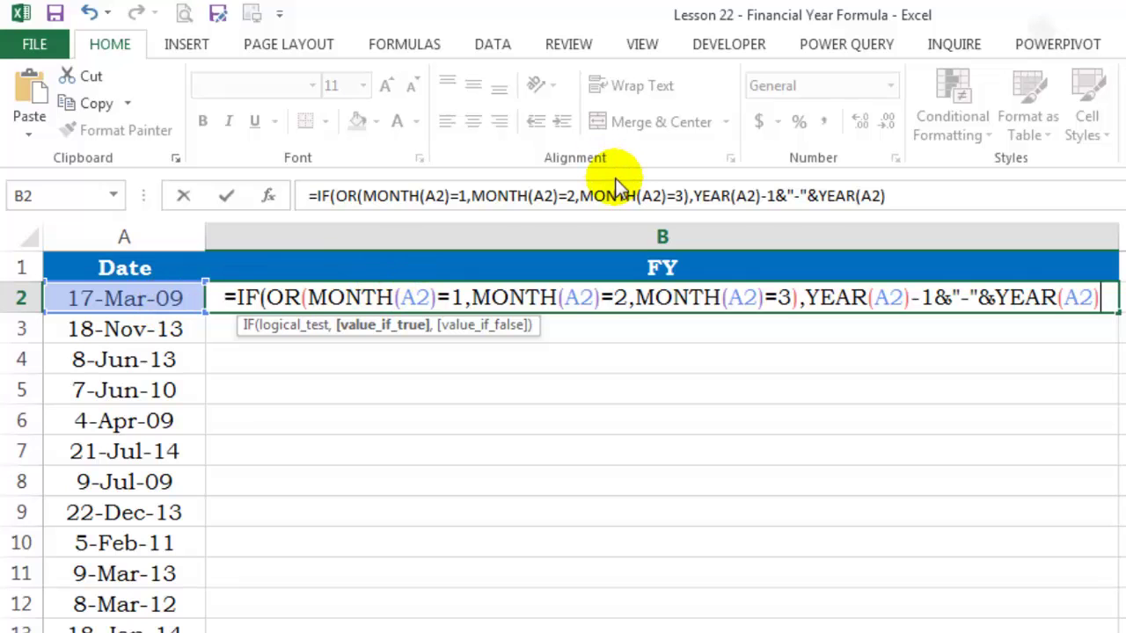
{"action": "type", "text": ","}
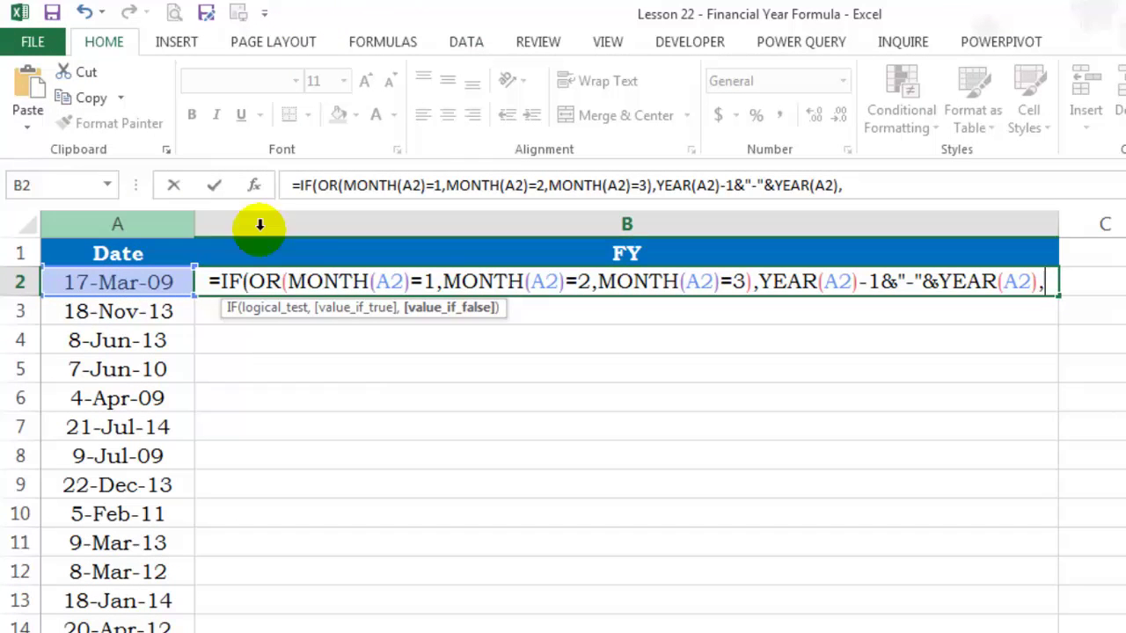
Step: Finish the IF with YEAR(A2)&"-"&YEAR(A2)+1 as the false value and close it
{"action": "type", "text": "year"}
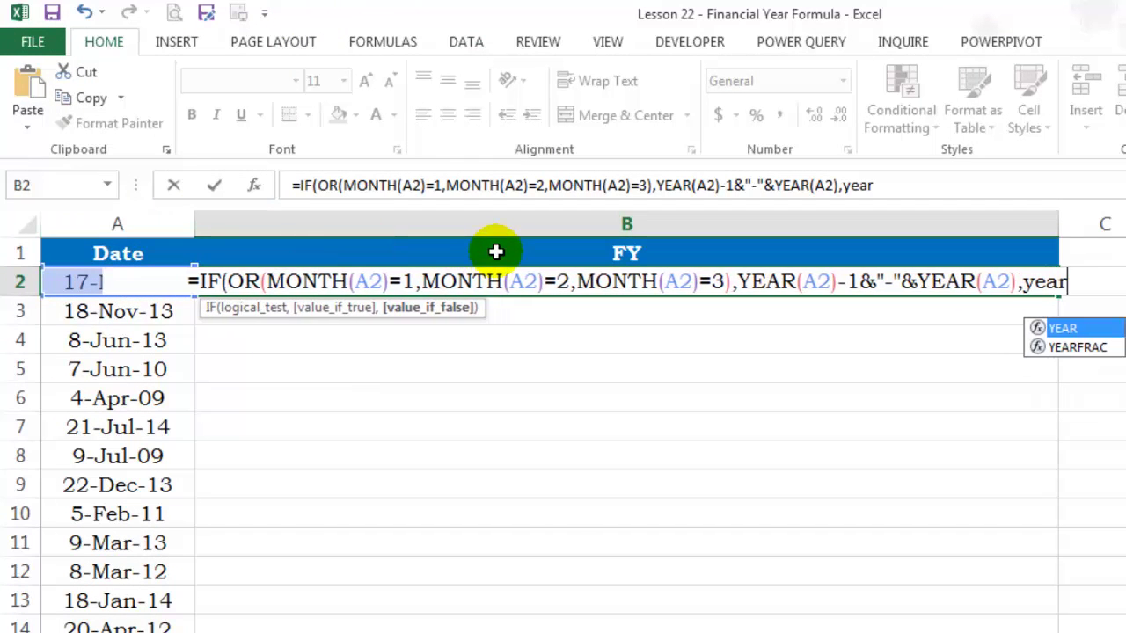
{"action": "key", "text": "Tab"}
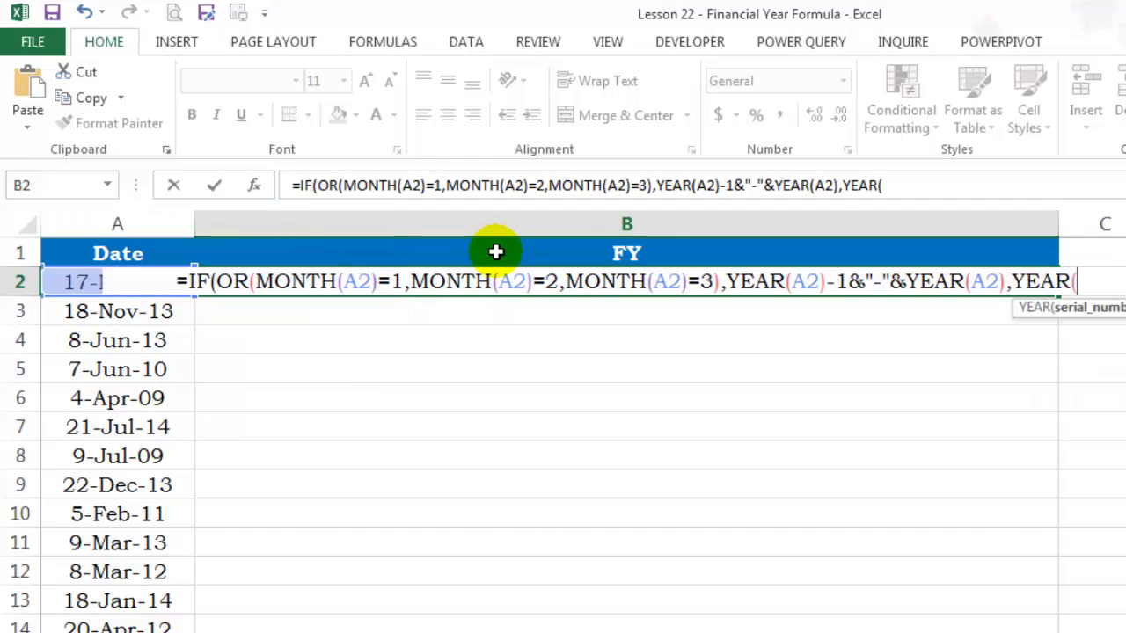
{"action": "left_click", "coordinate": [70, 279]}
{"action": "type", "text": ")"}
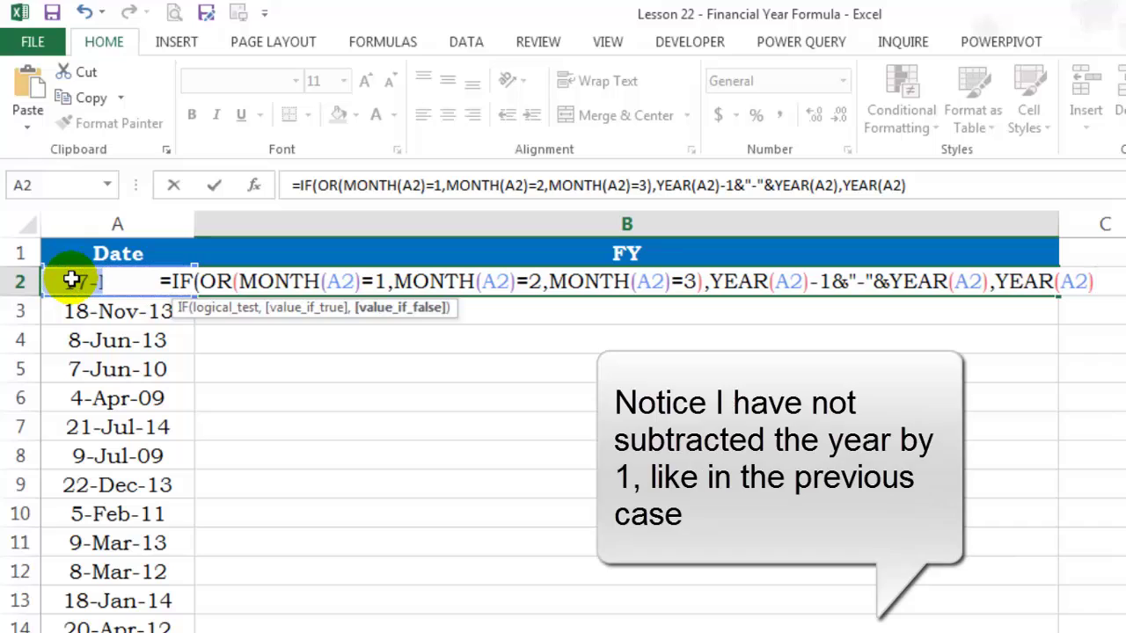
{"action": "type", "text": "&\""}
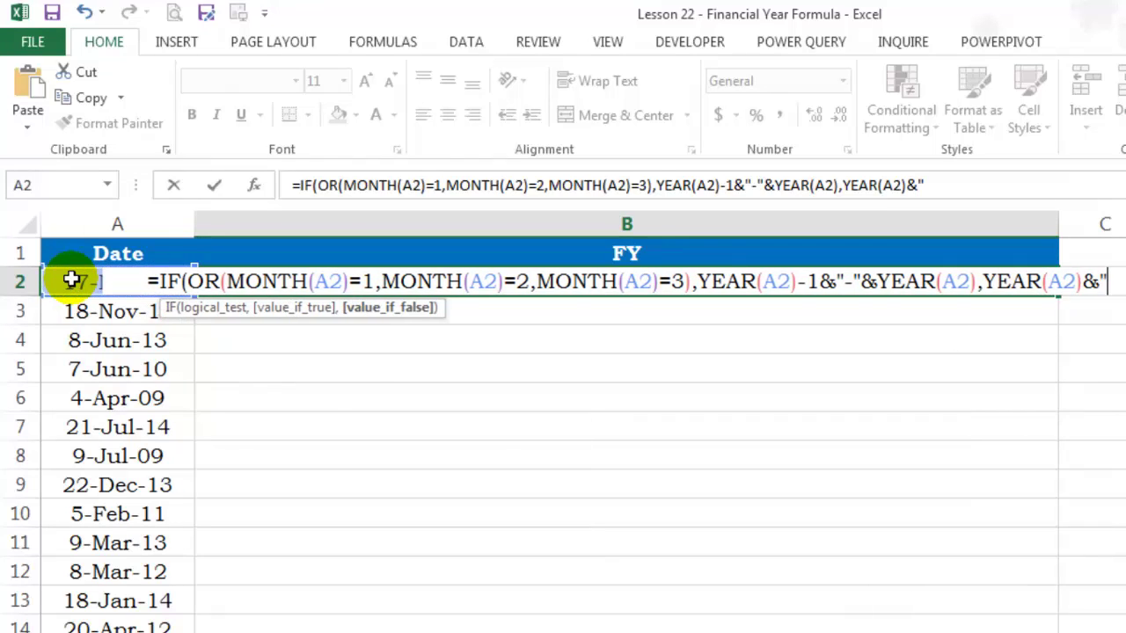
{"action": "type", "text": "-\""}
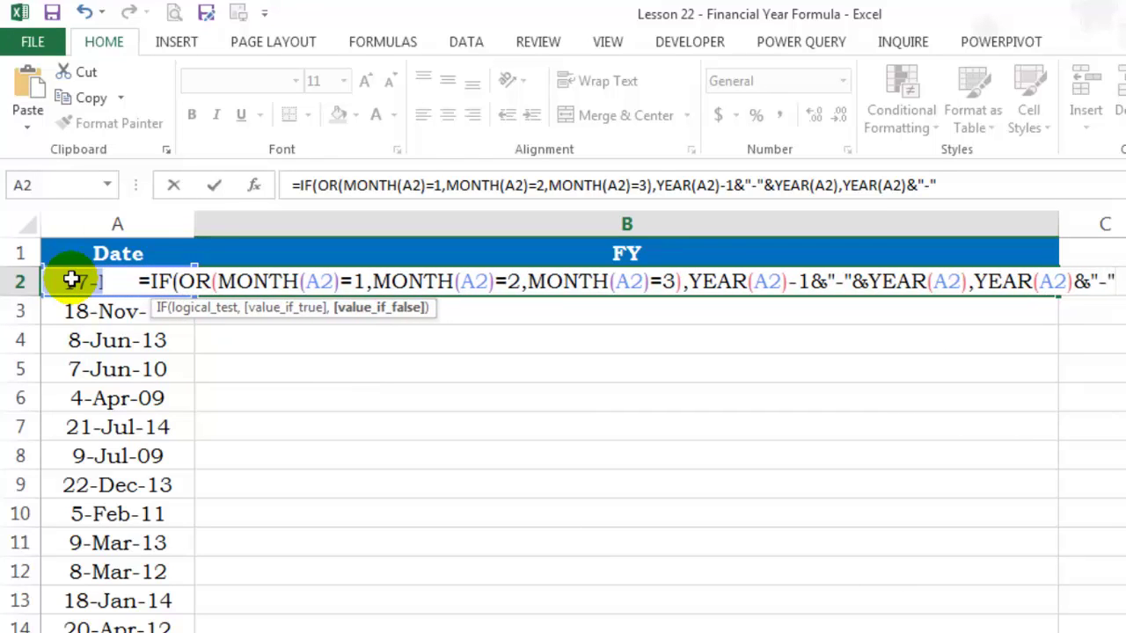
{"action": "type", "text": "&"}
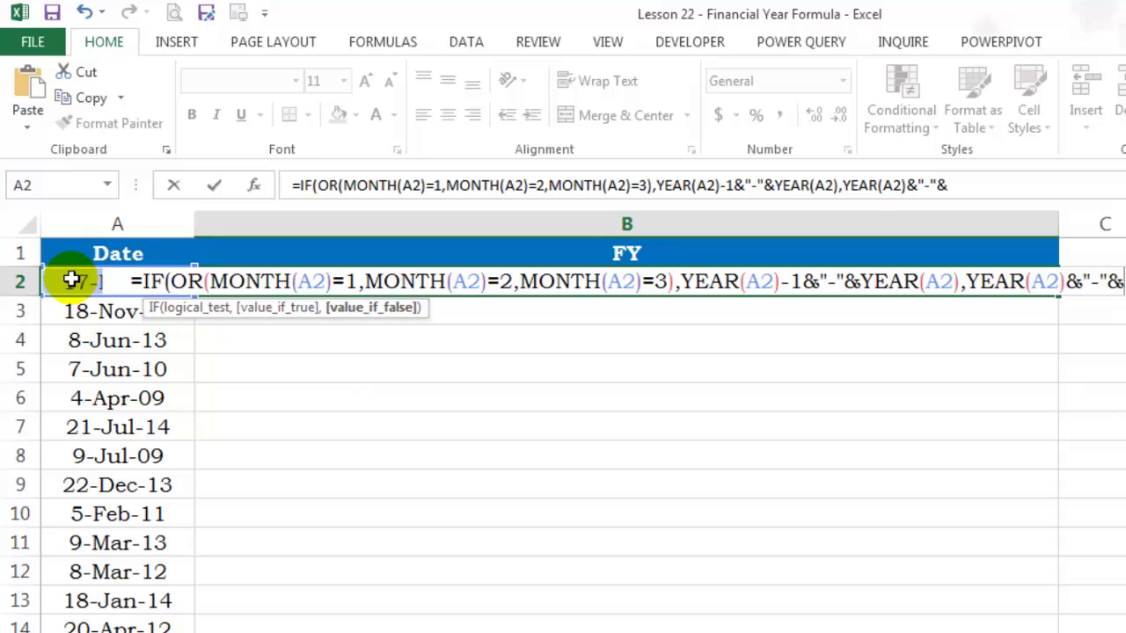
{"action": "type", "text": "yea"}
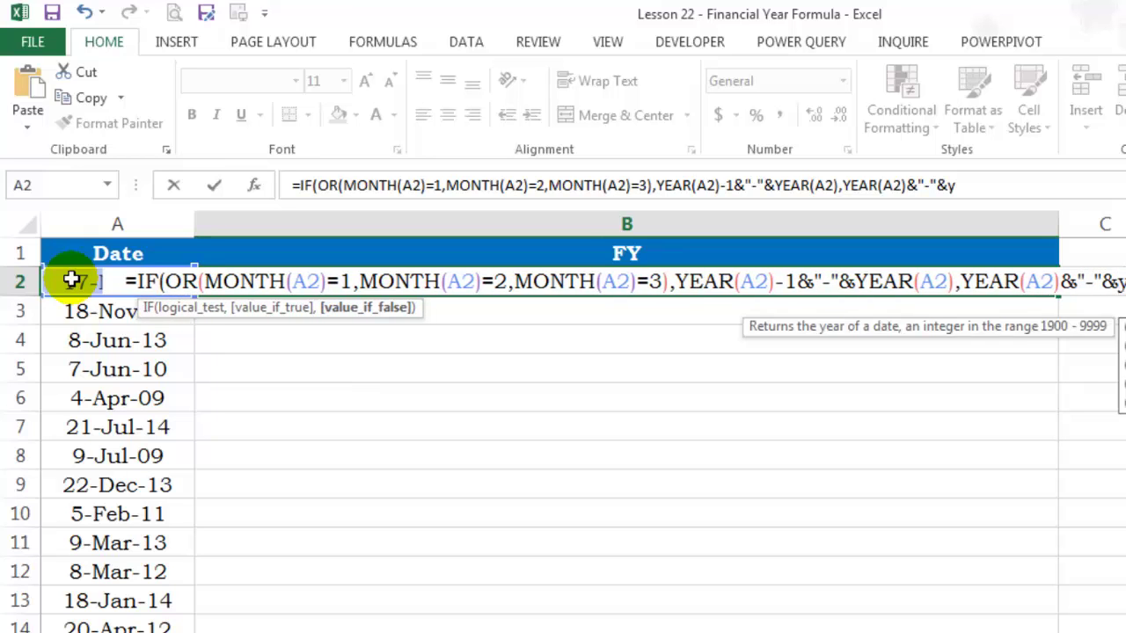
{"action": "key", "text": "Tab"}
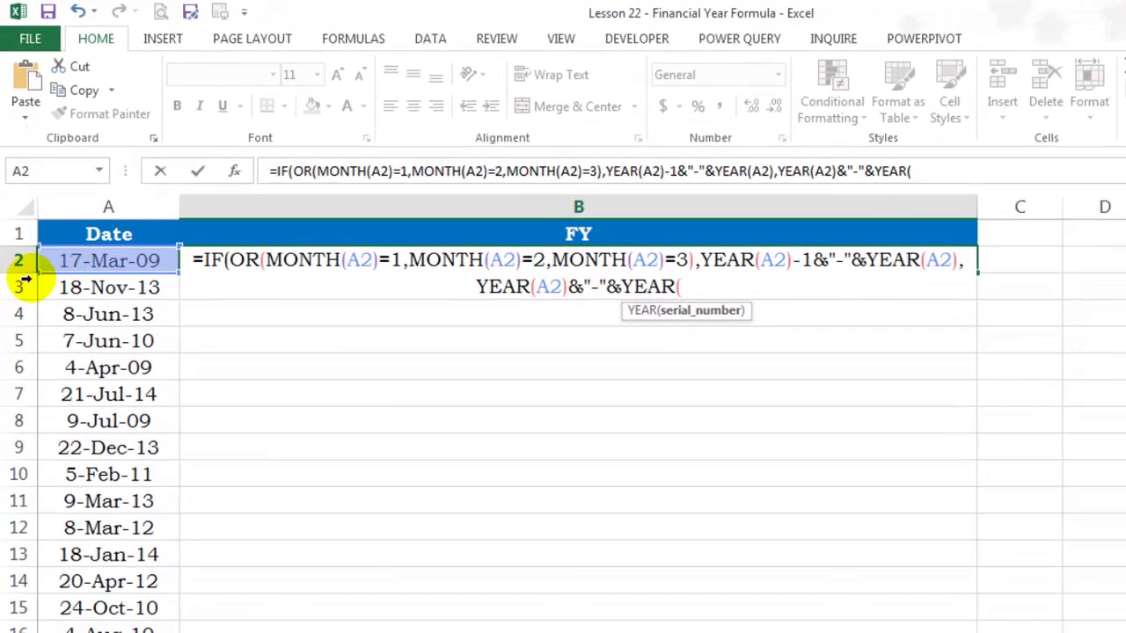
{"action": "left_click", "coordinate": [66, 262]}
{"action": "type", "text": ")"}
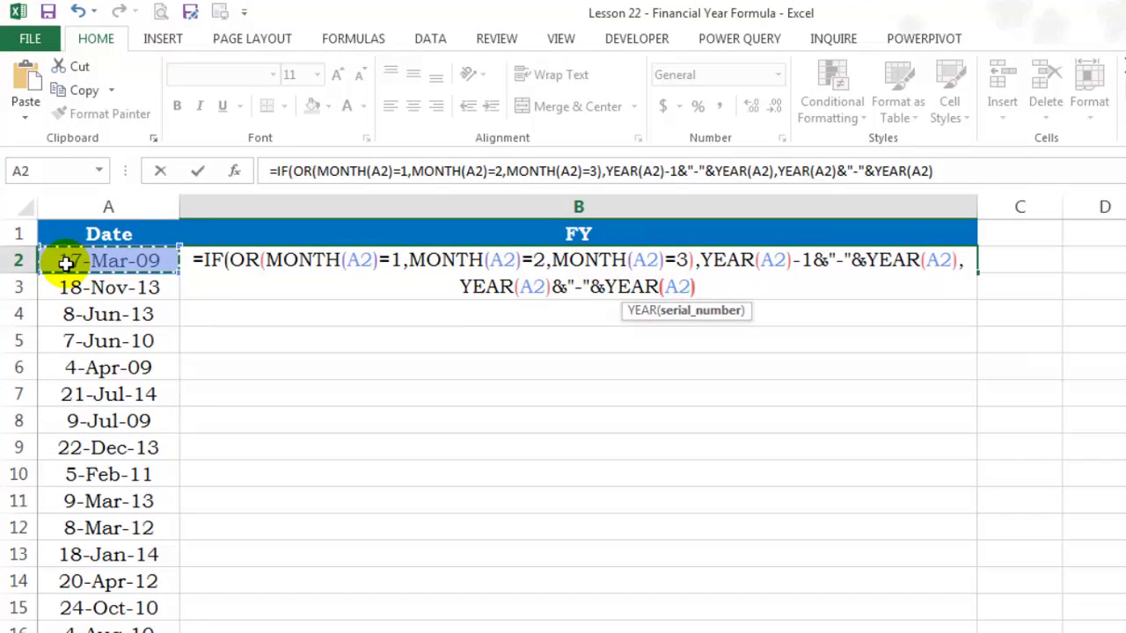
{"action": "type", "text": "+"}
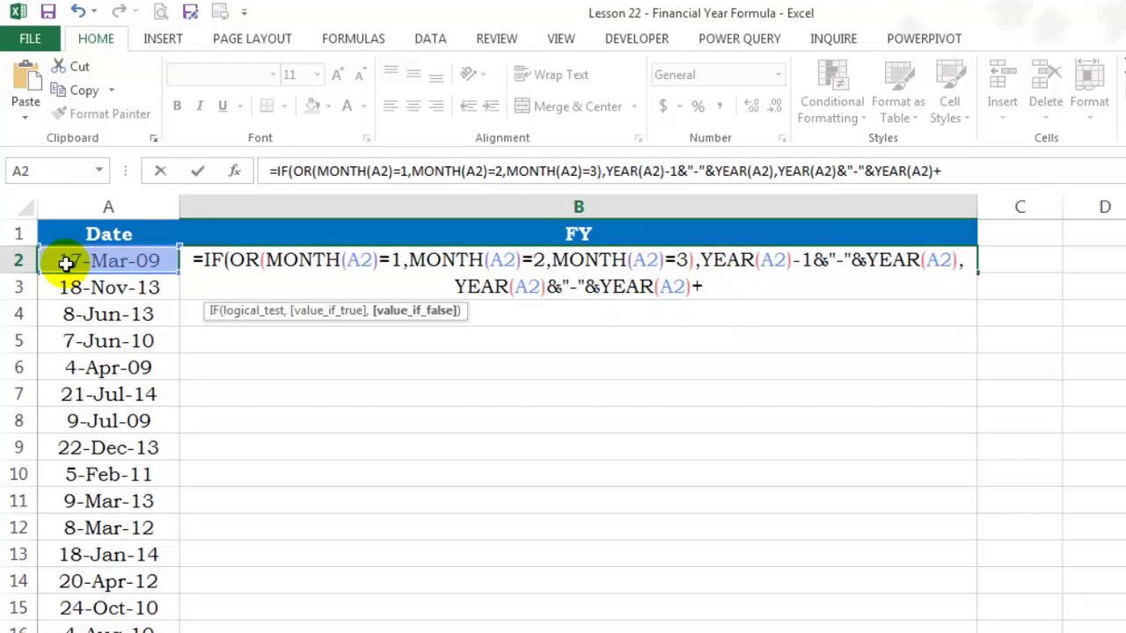
{"action": "type", "text": "1"}
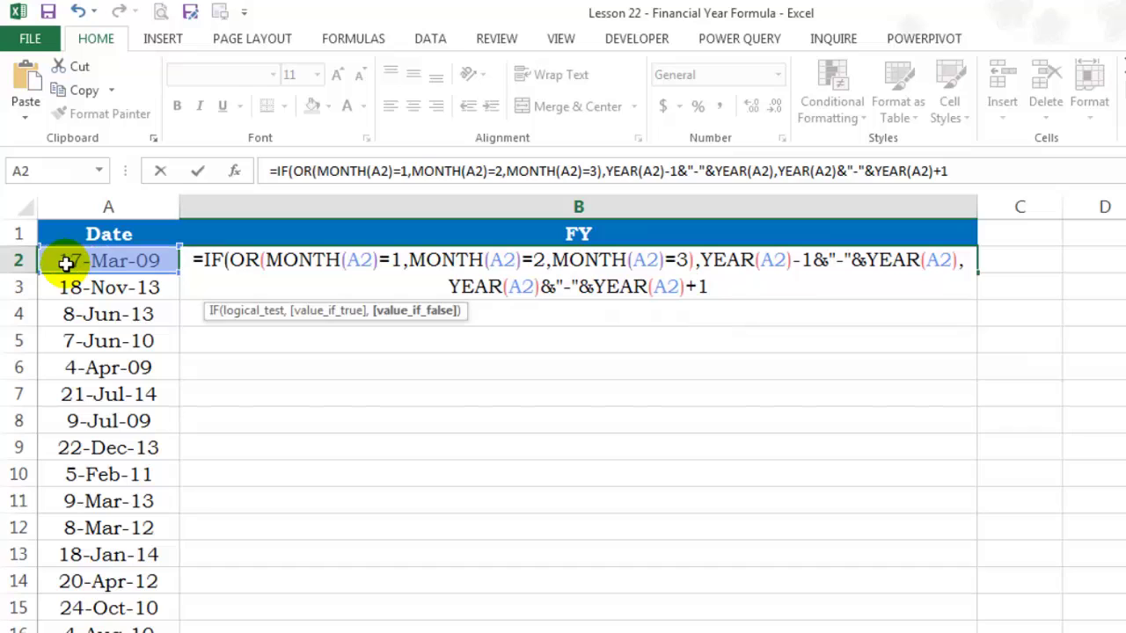
{"action": "type", "text": ")"}
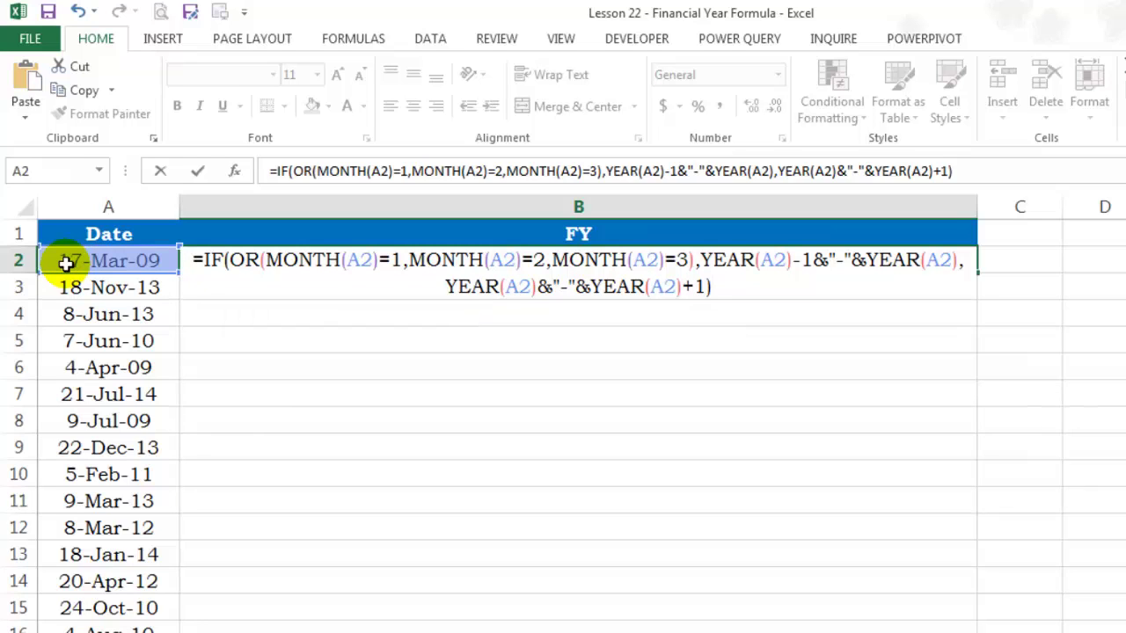
Step: Commit the B2 formula, autofit column B, and fill the formula down beside every date
{"action": "key", "text": "Return"}
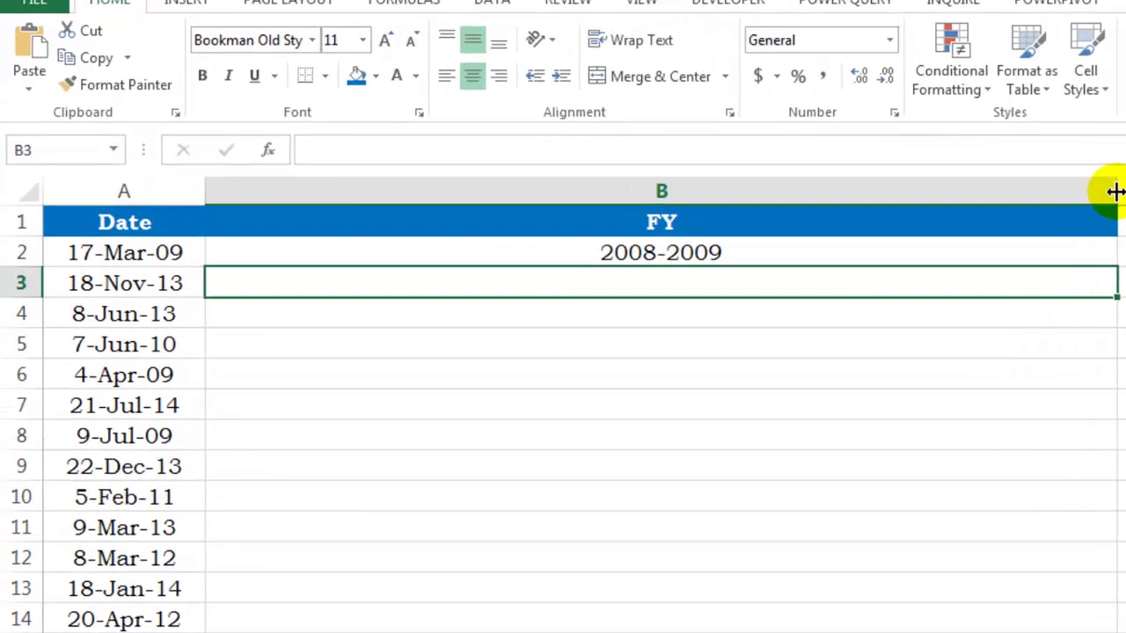
{"action": "double_click", "coordinate": [976, 205]}
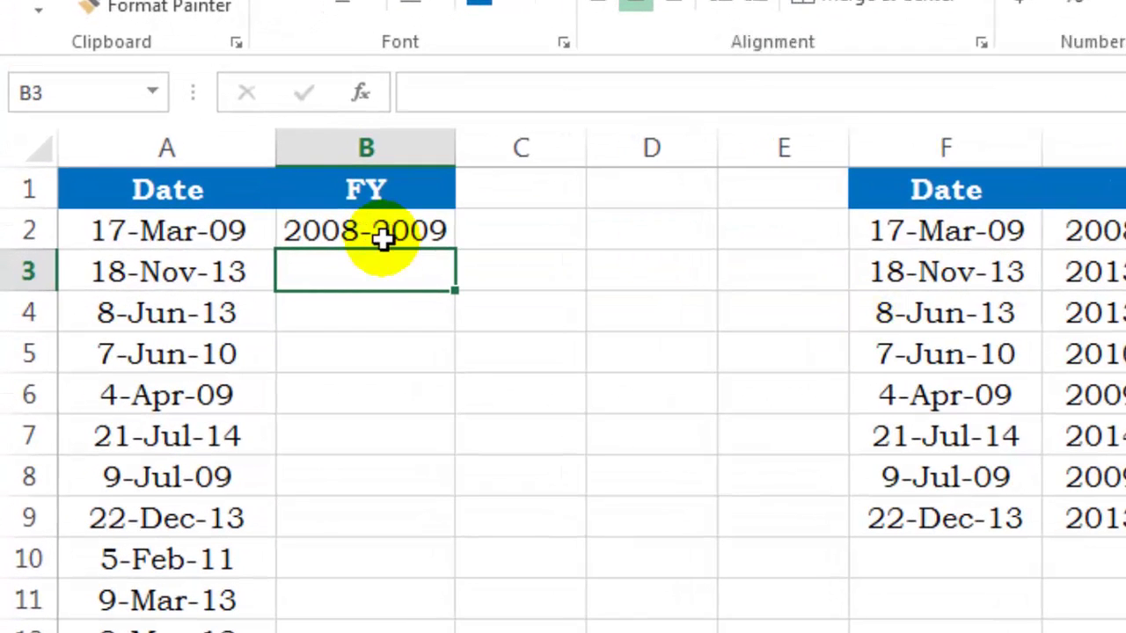
{"action": "left_click", "coordinate": [382, 238]}
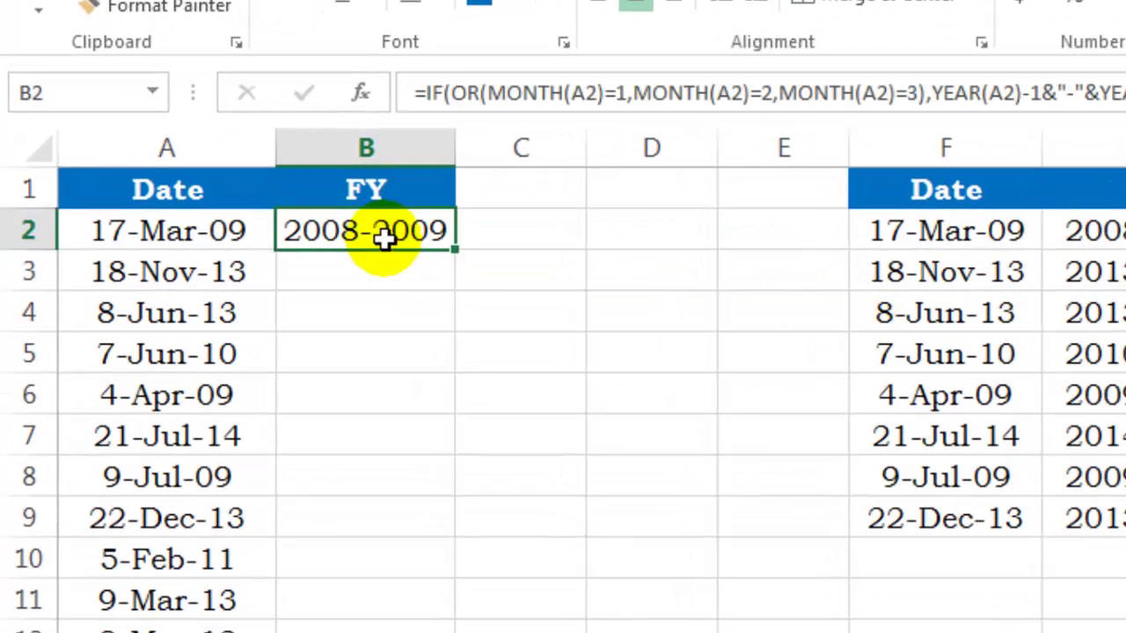
{"action": "left_click_drag", "start_coordinate": [460, 250], "coordinate": [459, 253]}
{"action": "double_click", "coordinate": [459, 253]}
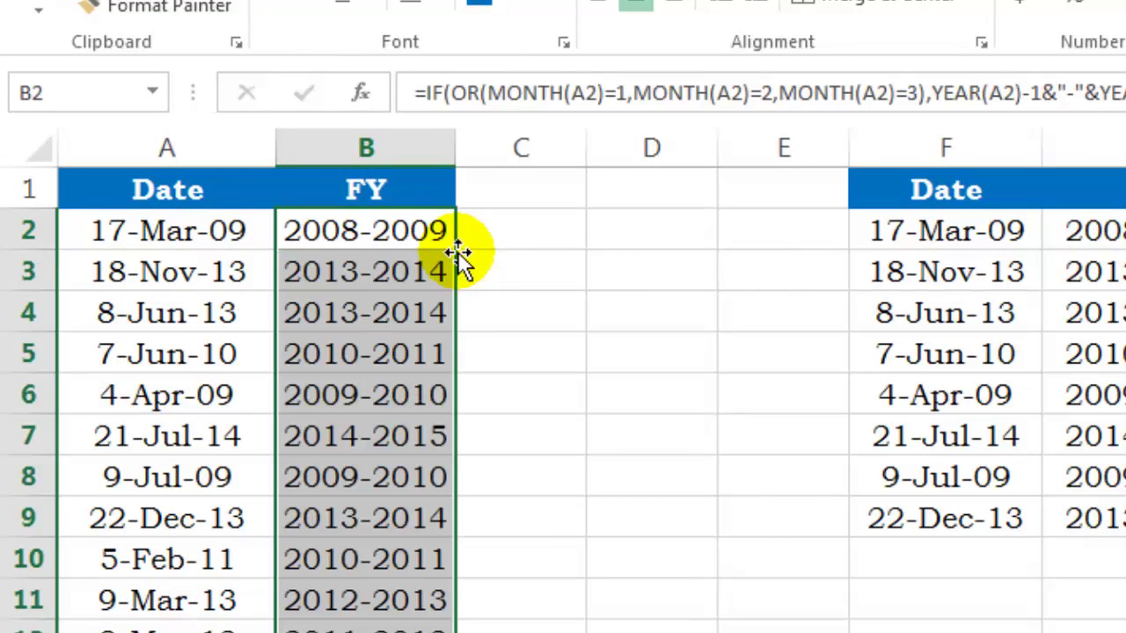
{"action": "left_click", "coordinate": [207, 220]}
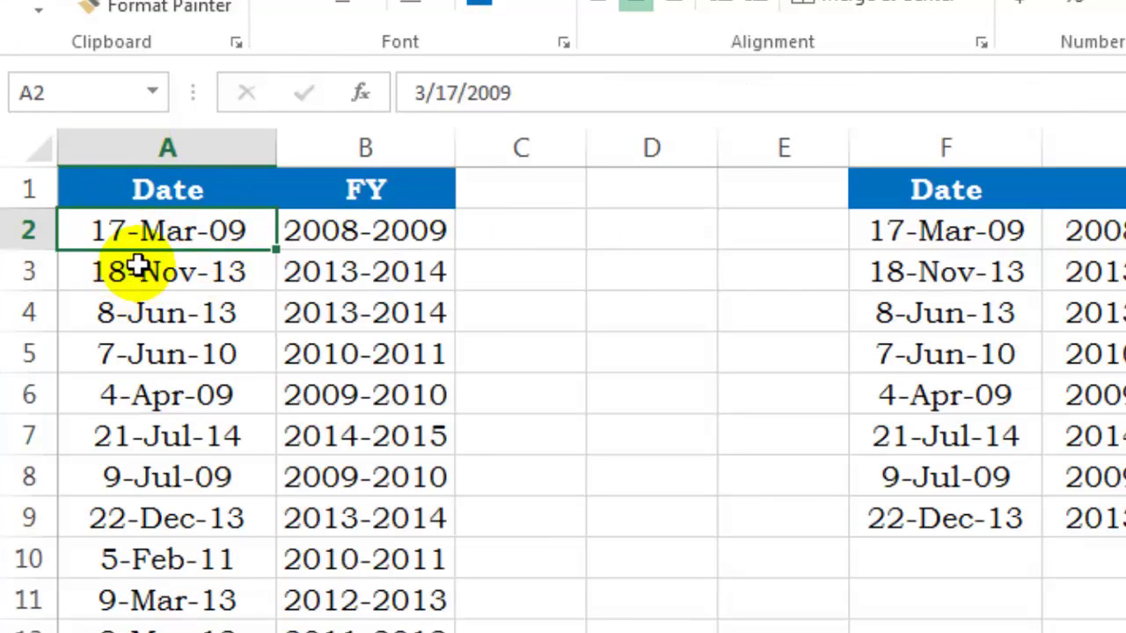
{"action": "left_click", "coordinate": [329, 232]}
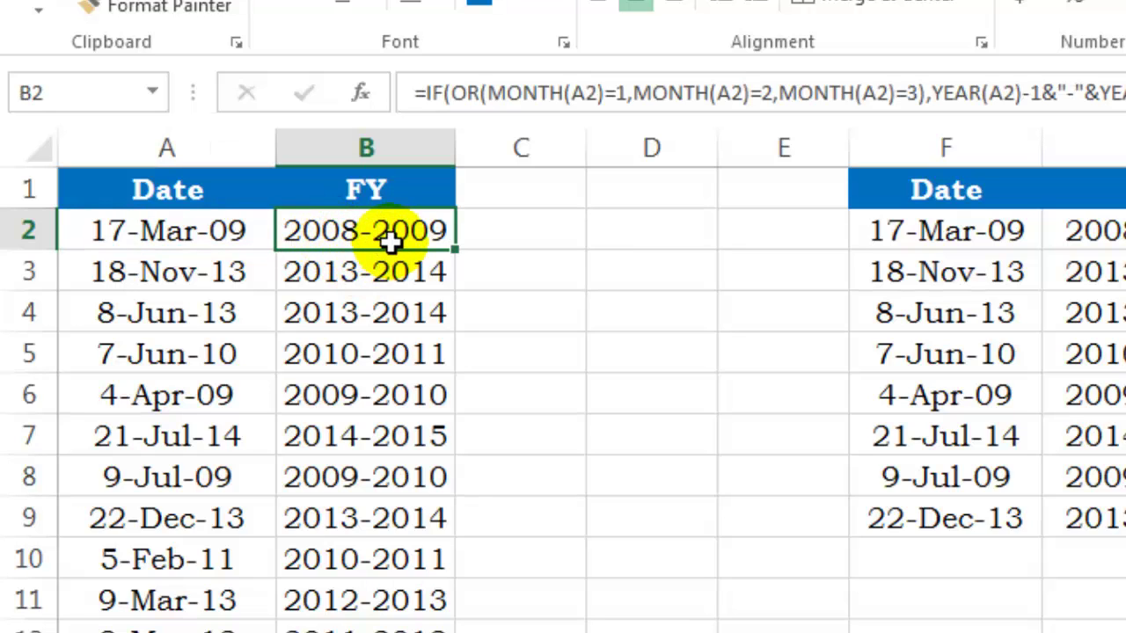
{"action": "left_click", "coordinate": [324, 271]}
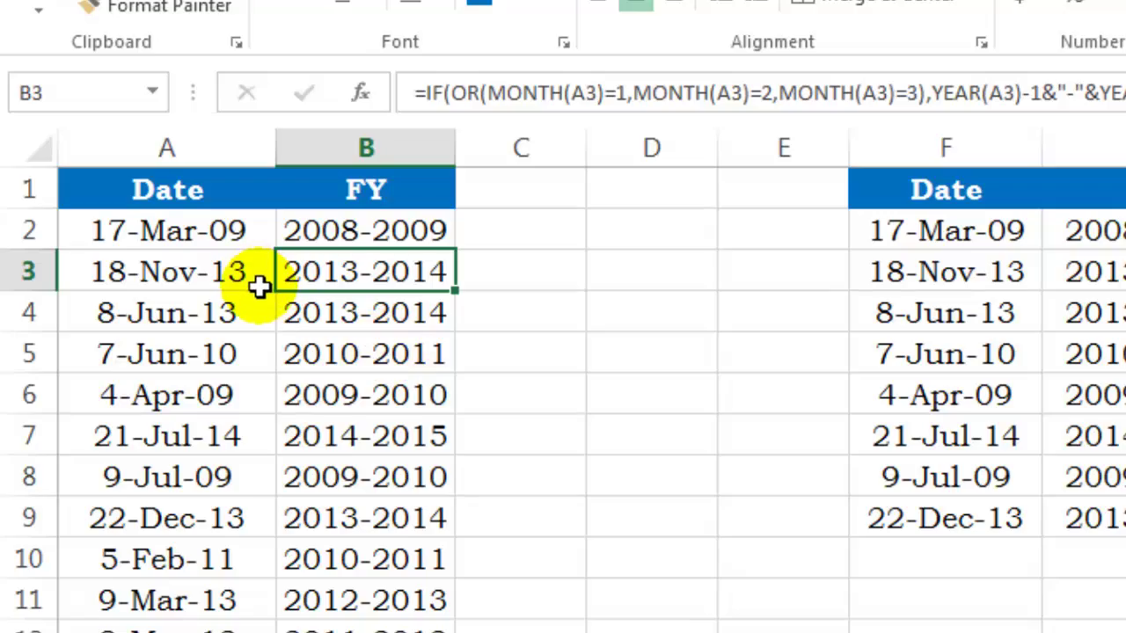